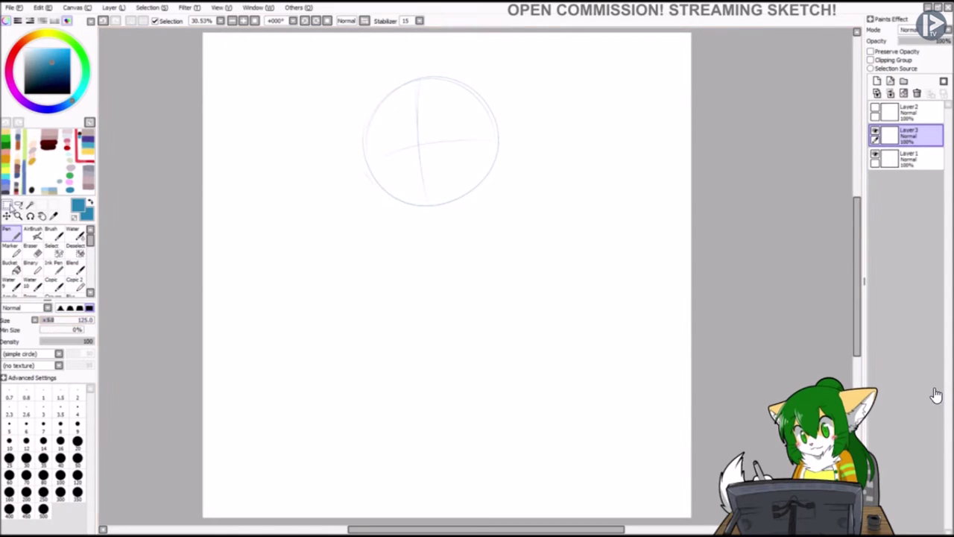
# Shrink the head circle sketch slightly with the transform and erase its cross guidelines.
pyautogui.hotkey('ctrl', 't')
pyautogui.moveTo(502, 215); pyautogui.dragTo(493, 171)
pyautogui.press('Return')
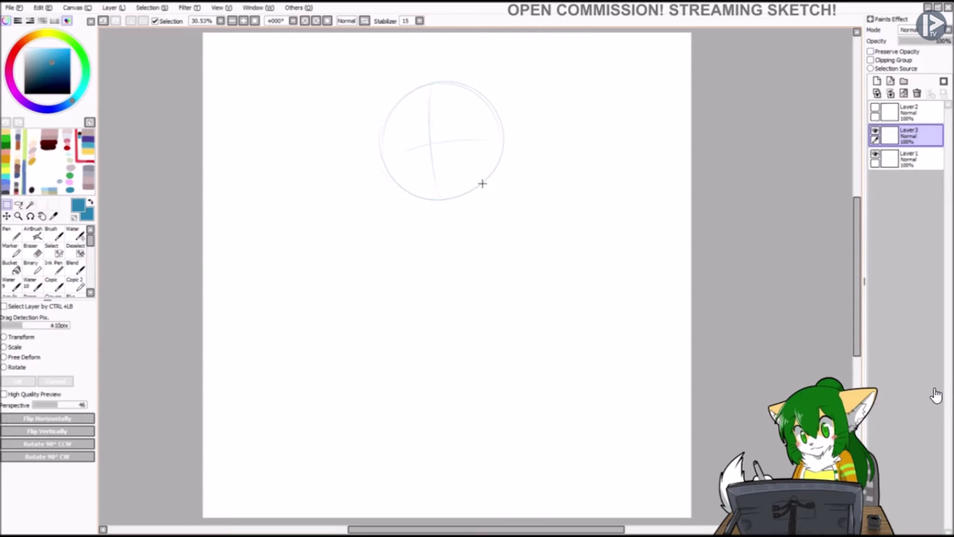
pyautogui.press('e')
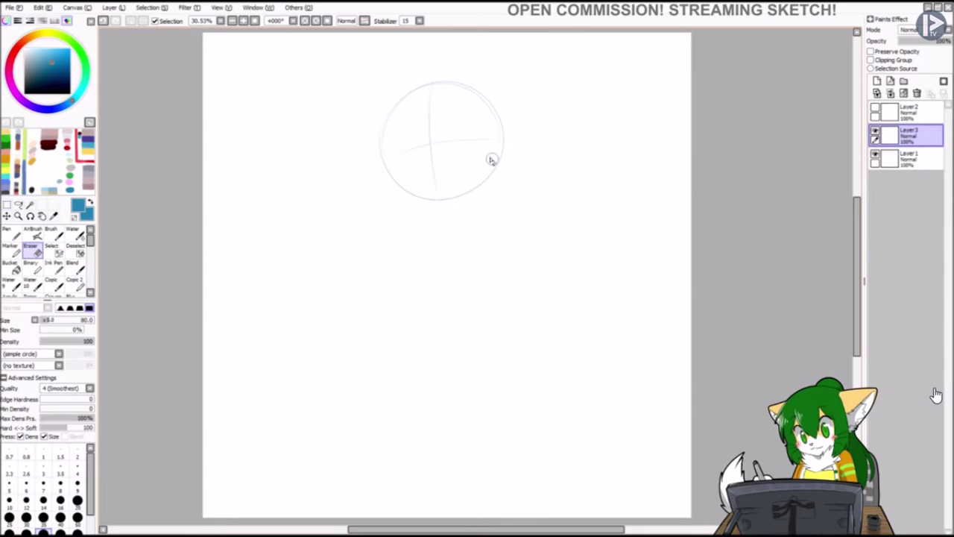
pyautogui.moveTo(430, 104)
pyautogui.mouseDown()
pyautogui.moveTo(449, 156)
pyautogui.moveTo(441, 177)
pyautogui.mouseUp()
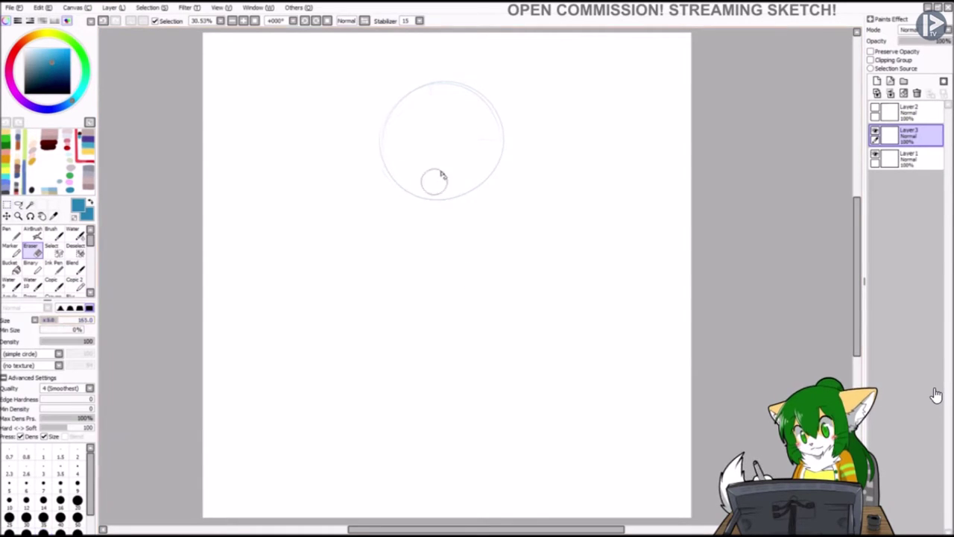
# Draw tilted cross guidelines inside the head circle and rough in the brow and muzzle curves.
pyautogui.press('n')
pyautogui.moveTo(448, 85); pyautogui.dragTo(448, 197)
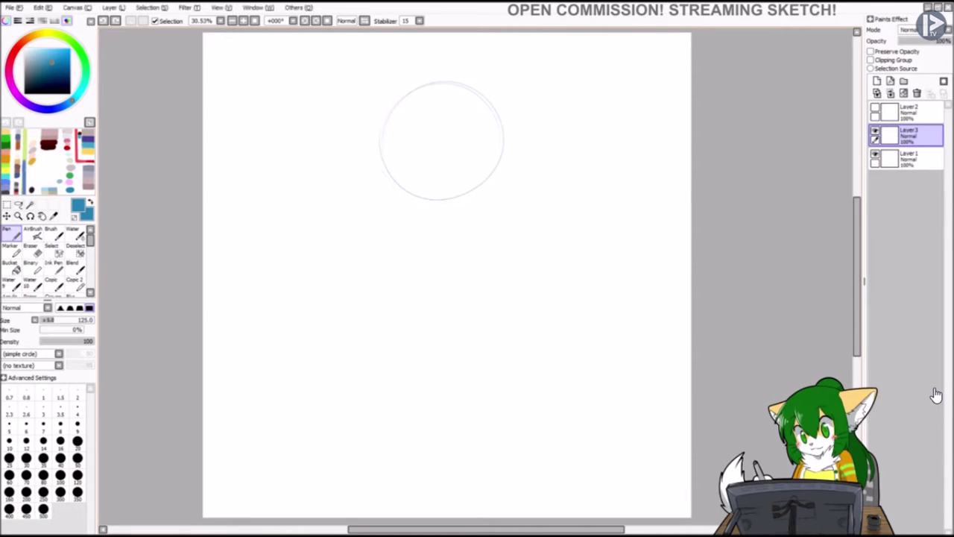
pyautogui.moveTo(382, 177); pyautogui.dragTo(485, 132)
pyautogui.moveTo(423, 83); pyautogui.dragTo(429, 177)
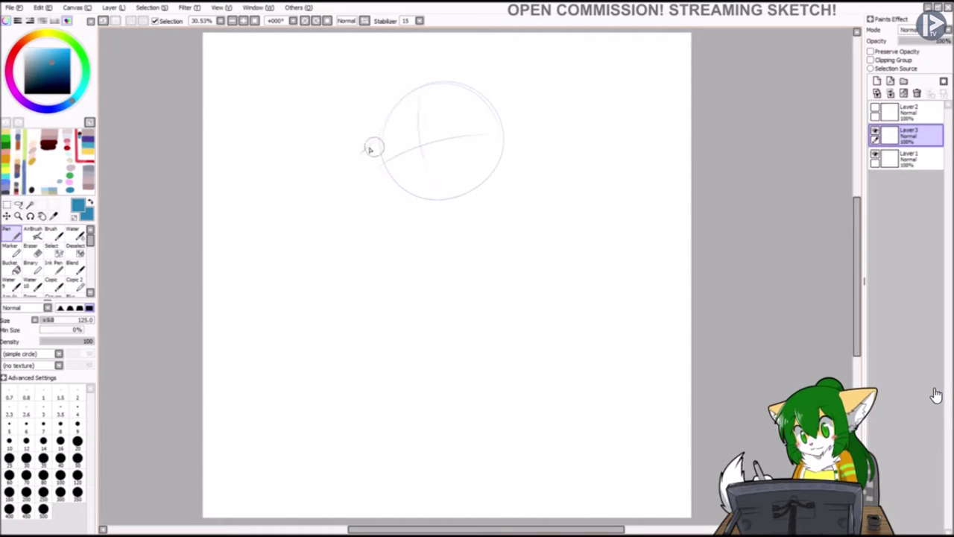
pyautogui.moveTo(377, 153); pyautogui.dragTo(436, 123)
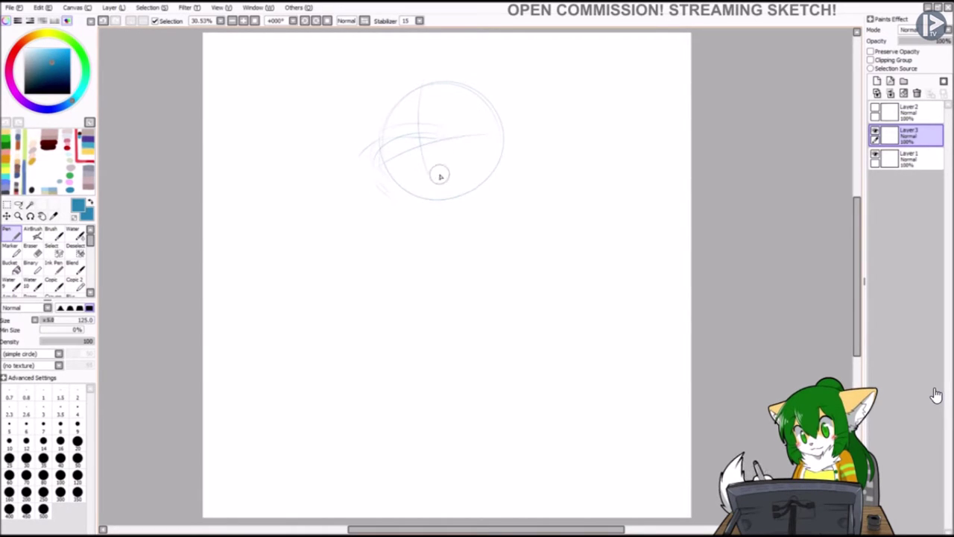
pyautogui.moveTo(373, 166); pyautogui.dragTo(431, 133)
pyautogui.moveTo(450, 186); pyautogui.dragTo(447, 147)
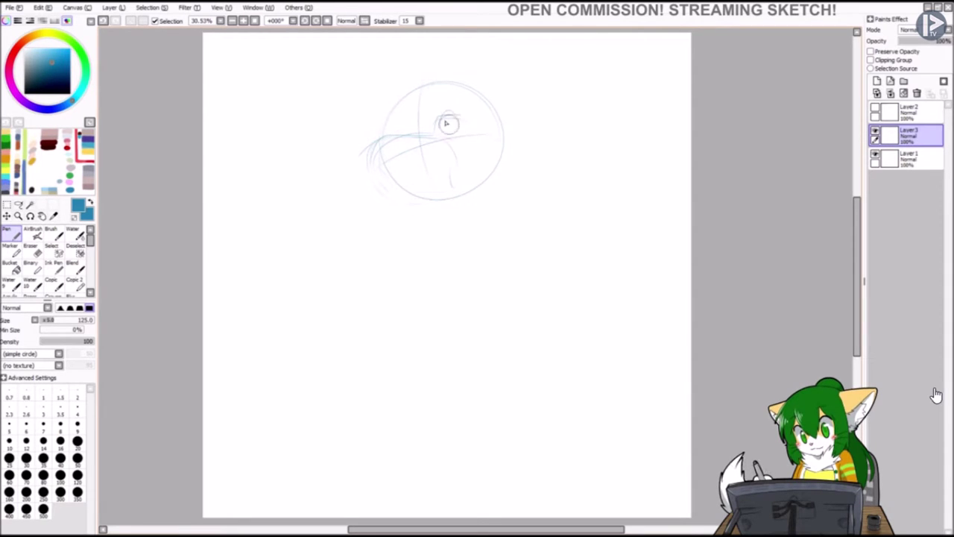
# Undo the last stroke, sketch two pointed ears on the head circle and erase stray cheek lines.
pyautogui.hotkey('ctrl', 'z')
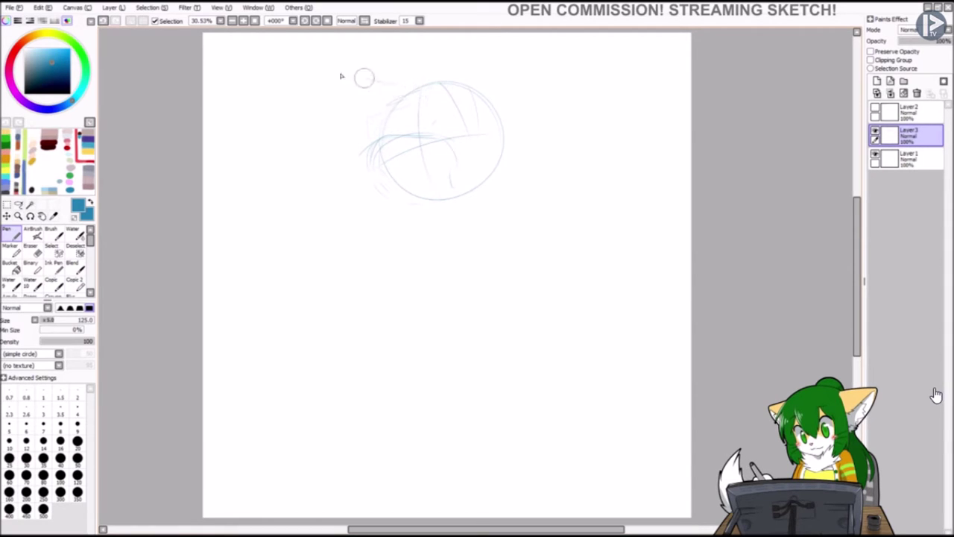
pyautogui.moveTo(436, 36); pyautogui.dragTo(485, 83)
pyautogui.press('e')
pyautogui.press('n')
pyautogui.moveTo(396, 85); pyautogui.dragTo(365, 112)
pyautogui.press('e')
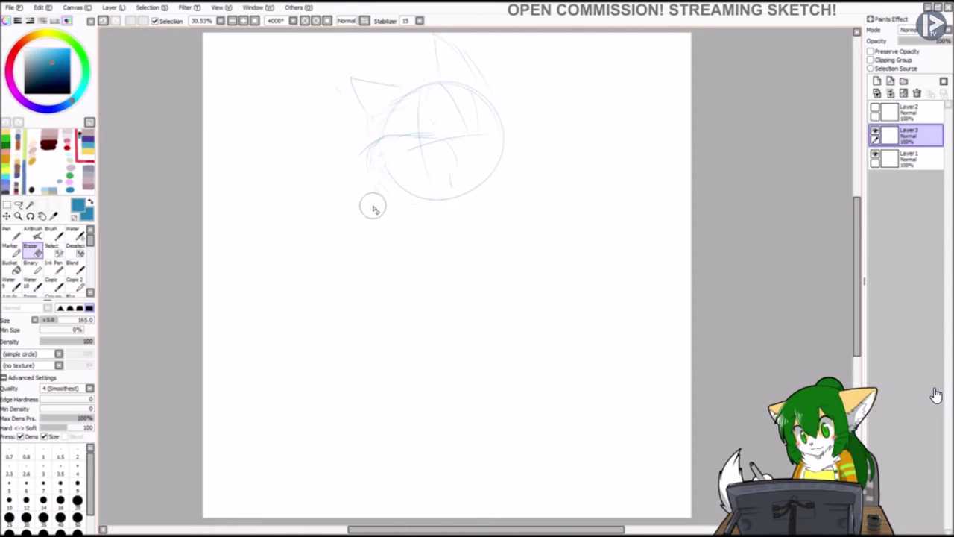
pyautogui.press('n')
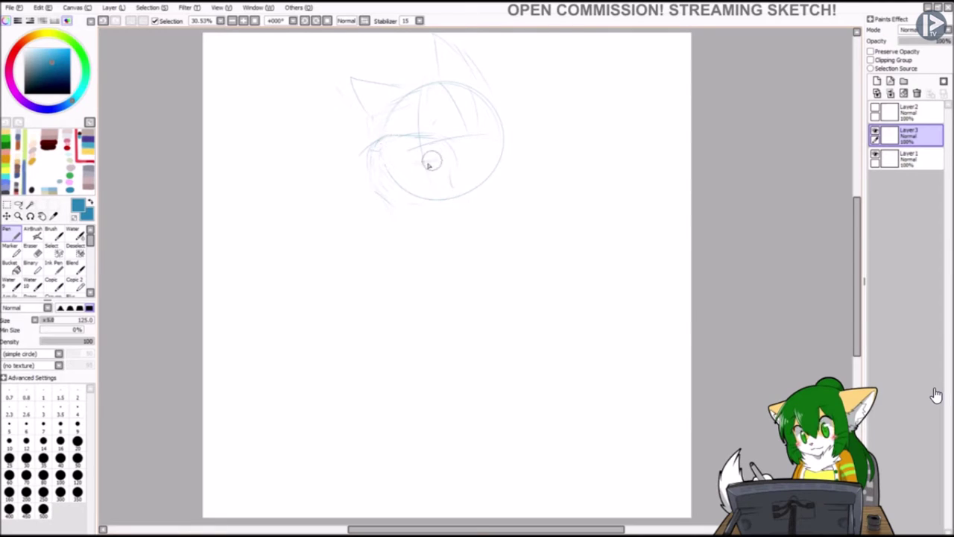
# Clear the layer and sketch a new head circle with curved cross guidelines.
pyautogui.press('Delete')
pyautogui.moveTo(396, 179); pyautogui.dragTo(403, 136)
pyautogui.moveTo(455, 121); pyautogui.dragTo(470, 114)
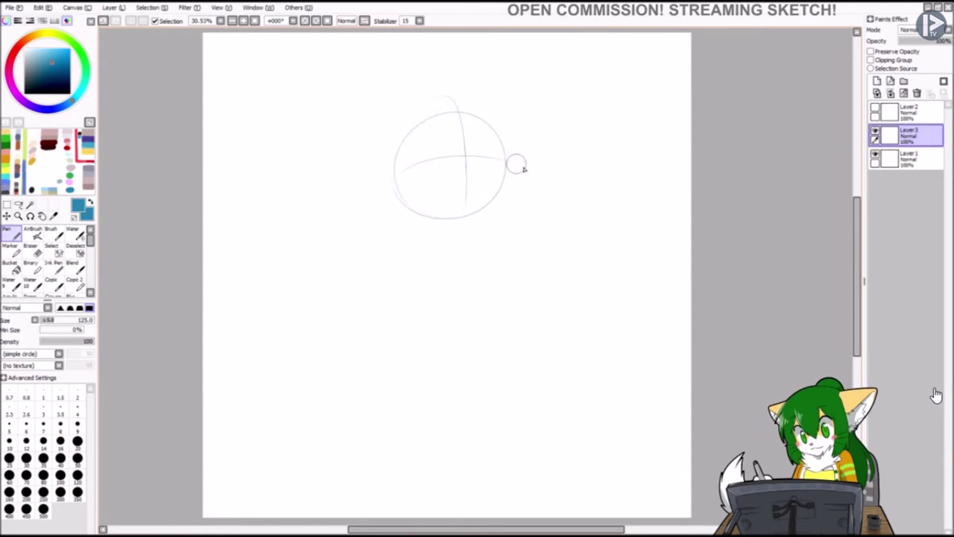
# Clear the layer and sketch a fresh head circle with cross guidelines, a nose mark and side hair lines.
pyautogui.press('Delete')
pyautogui.moveTo(387, 168)
pyautogui.mouseDown()
pyautogui.moveTo(489, 194)
pyautogui.moveTo(417, 179)
pyautogui.moveTo(488, 170)
pyautogui.mouseUp()
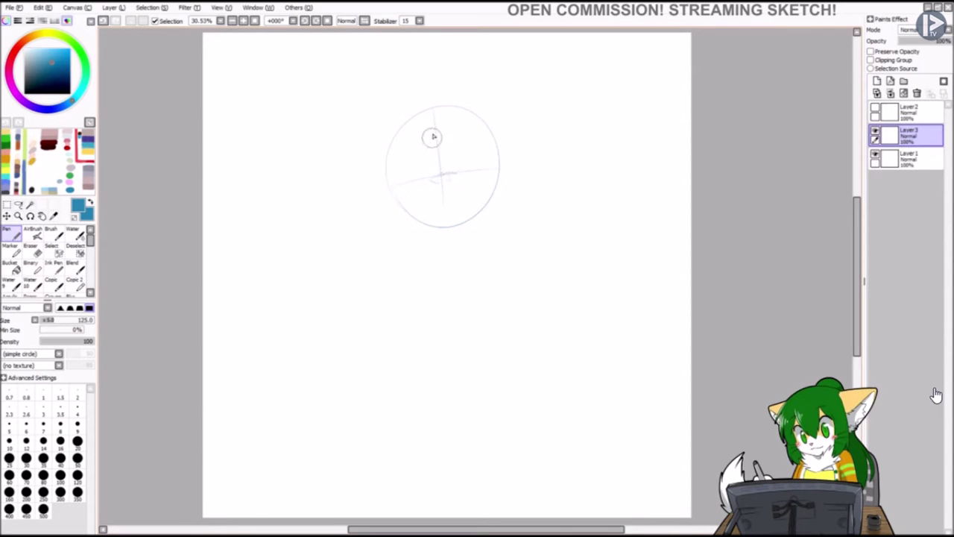
pyautogui.moveTo(456, 114); pyautogui.dragTo(483, 107)
pyautogui.moveTo(405, 123); pyautogui.dragTo(399, 209)
pyautogui.moveTo(436, 111)
pyautogui.mouseDown()
pyautogui.moveTo(440, 170)
pyautogui.moveTo(453, 184)
pyautogui.mouseUp()
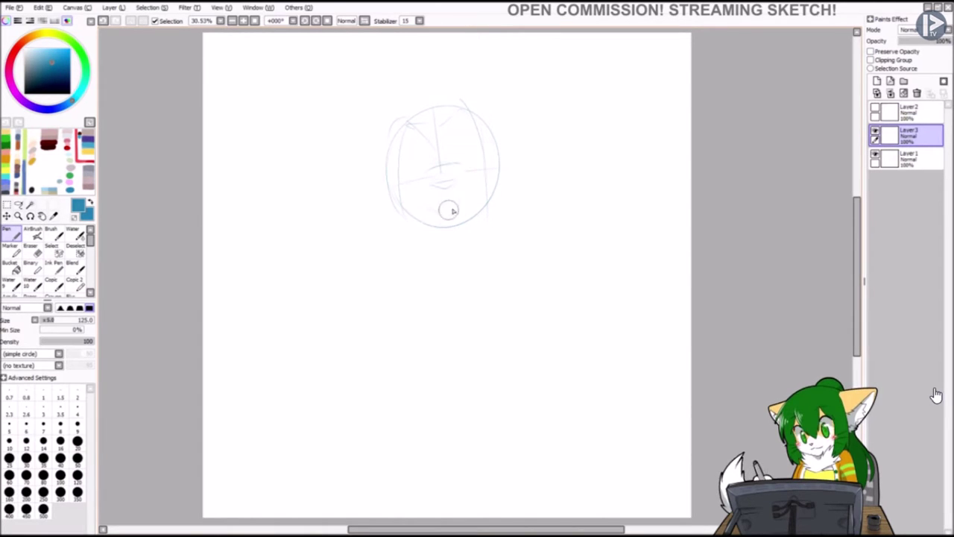
# Rough in the jaw, shoulder and torso lines below the head and transform the whole sketch to fit the canvas.
pyautogui.moveTo(403, 207); pyautogui.dragTo(445, 237)
pyautogui.moveTo(409, 234)
pyautogui.mouseDown()
pyautogui.moveTo(377, 271)
pyautogui.moveTo(407, 291)
pyautogui.moveTo(349, 321)
pyautogui.moveTo(351, 386)
pyautogui.moveTo(448, 469)
pyautogui.mouseUp()
pyautogui.hotkey('ctrl', 't')
pyautogui.moveTo(447, 224)
pyautogui.mouseDown()
pyautogui.moveTo(458, 185)
pyautogui.moveTo(460, 195)
pyautogui.mouseUp()
pyautogui.moveTo(528, 456); pyautogui.dragTo(519, 434)
pyautogui.moveTo(496, 222); pyautogui.dragTo(498, 226)
pyautogui.press('Return')
# Sketch the neck and collarbone lines and erase the lower torso curve with the eraser at size 250.
pyautogui.press('n')
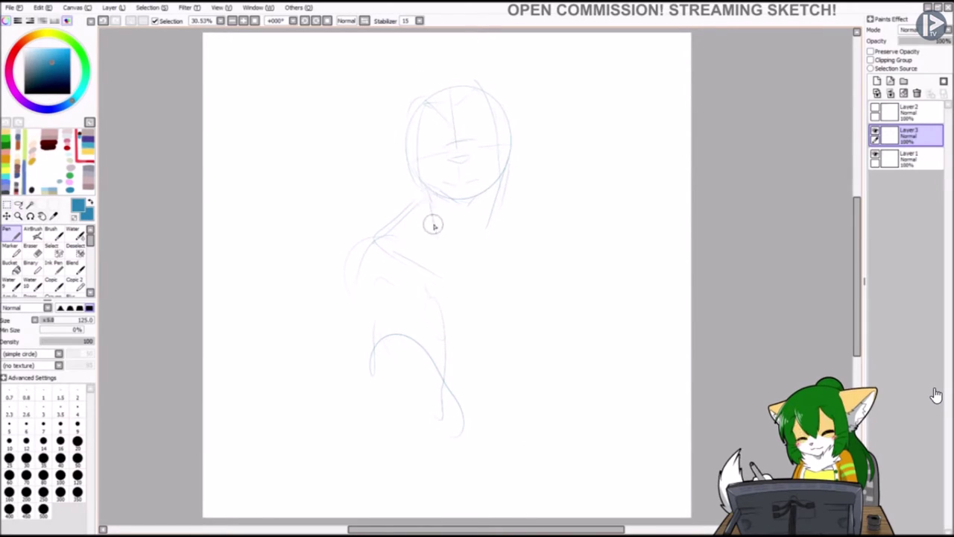
pyautogui.moveTo(387, 235)
pyautogui.mouseDown()
pyautogui.moveTo(472, 262)
pyautogui.moveTo(525, 232)
pyautogui.mouseUp()
pyautogui.press('e')
pyautogui.click(71, 322)
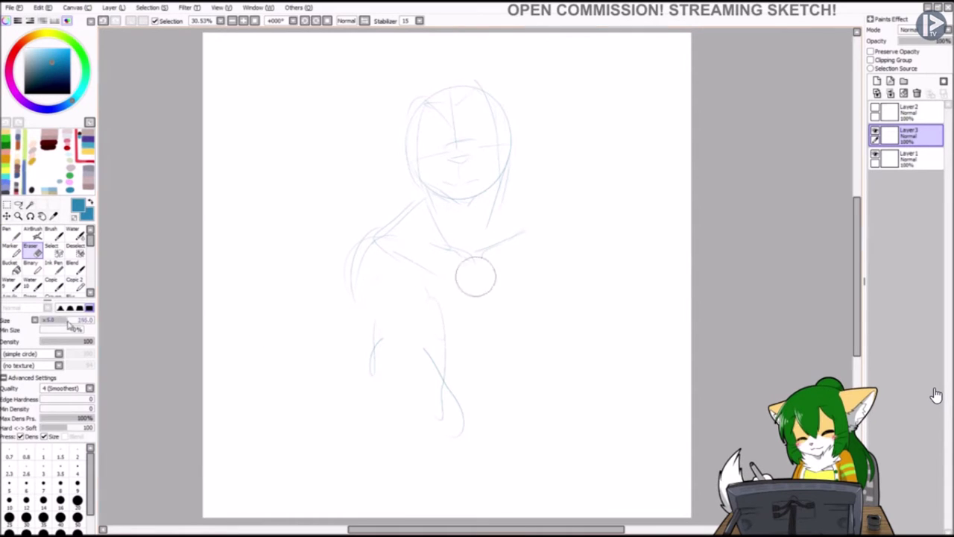
pyautogui.moveTo(440, 350); pyautogui.dragTo(458, 425)
pyautogui.press('n')
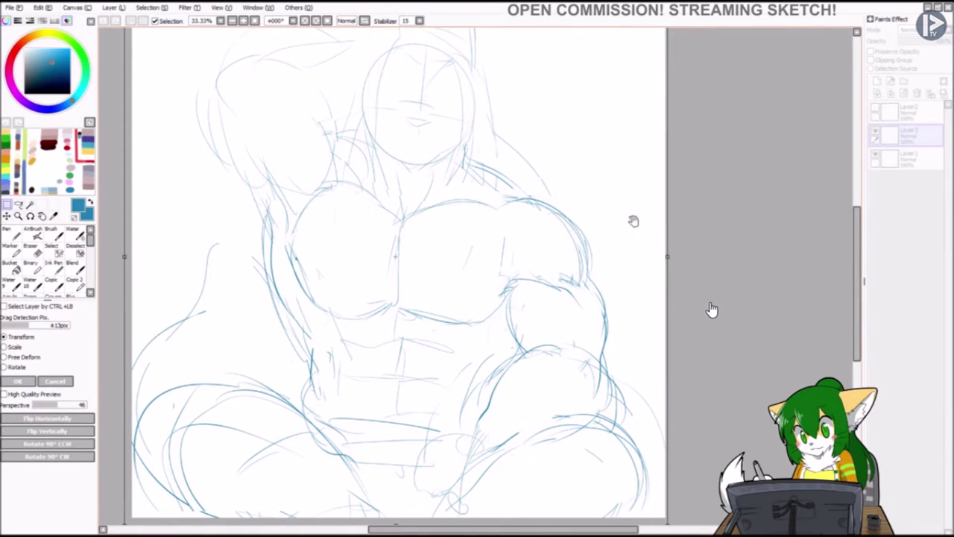
# Adjust and apply the transform on the whole body sketch.
pyautogui.moveTo(648, 237)
pyautogui.mouseDown()
pyautogui.moveTo(650, 255)
pyautogui.moveTo(647, 226)
pyautogui.mouseUp()
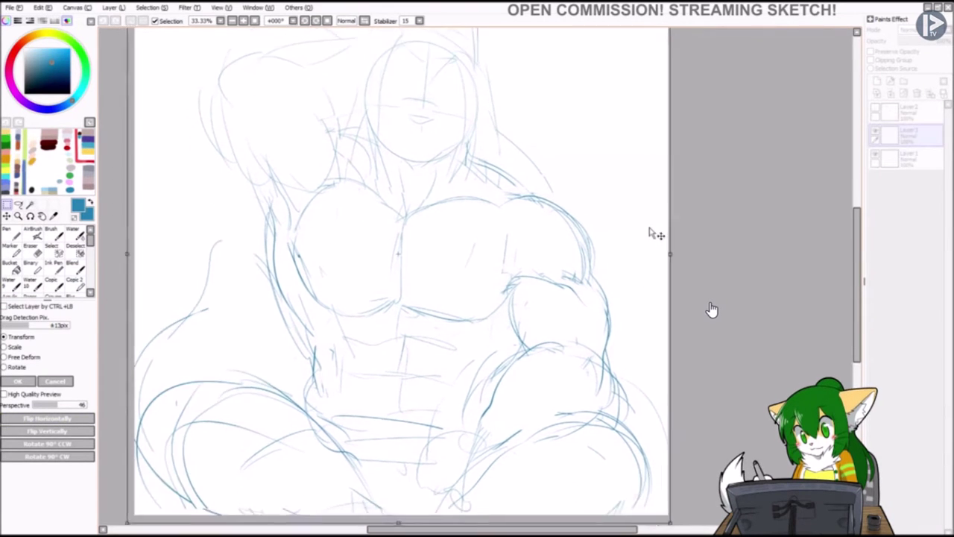
pyautogui.press('Return')
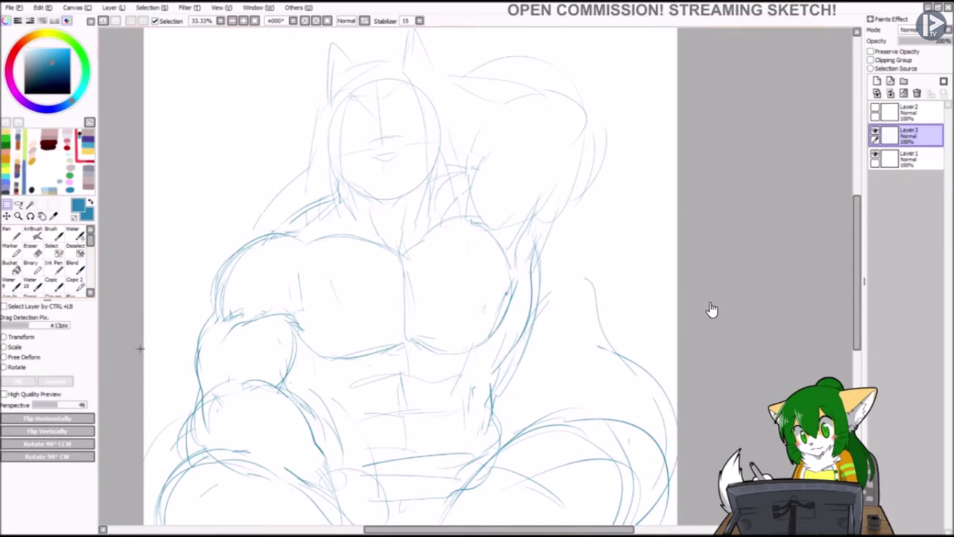
pyautogui.moveTo(548, 190); pyautogui.dragTo(501, 168)
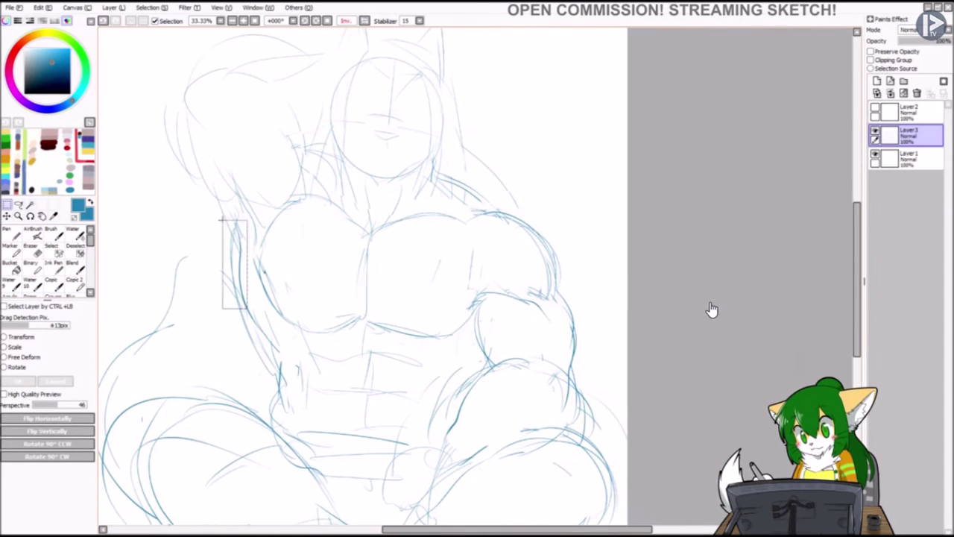
# Redraw the raised arm with bolder outer contours, an elbow curve and the forearm lines reaching behind the head.
pyautogui.press('n')
pyautogui.moveTo(209, 187); pyautogui.dragTo(239, 212)
pyautogui.moveTo(178, 112); pyautogui.dragTo(239, 209)
pyautogui.moveTo(302, 216); pyautogui.dragTo(292, 154)
pyautogui.moveTo(175, 111)
pyautogui.mouseDown()
pyautogui.moveTo(245, 60)
pyautogui.moveTo(220, 134)
pyautogui.mouseUp()
pyautogui.moveTo(212, 63); pyautogui.dragTo(311, 36)
pyautogui.moveTo(266, 128); pyautogui.dragTo(298, 122)
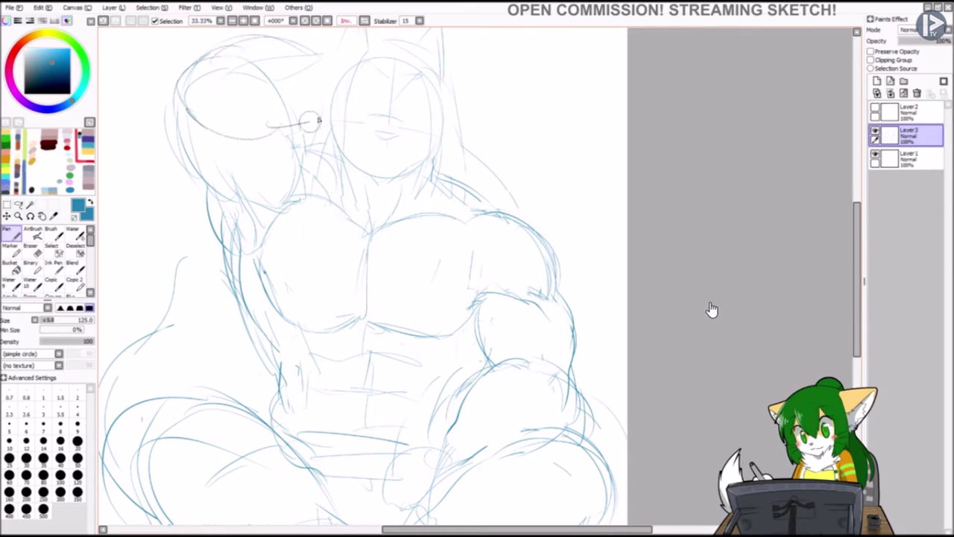
# Strengthen the forearm line beside the head and the outlines of the two pointed ears.
pyautogui.moveTo(362, 67); pyautogui.dragTo(380, 122)
pyautogui.press('e')
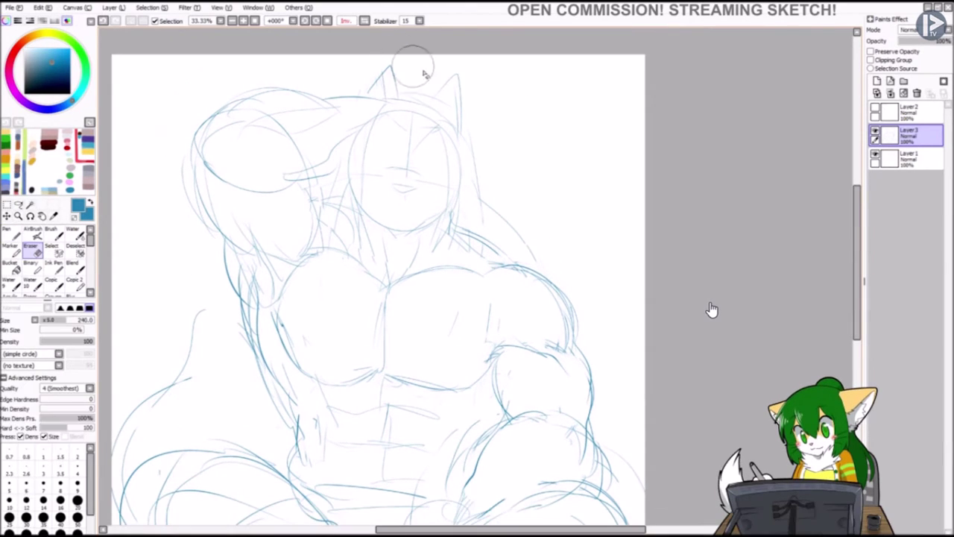
pyautogui.moveTo(480, 75)
pyautogui.mouseDown()
pyautogui.moveTo(446, 102)
pyautogui.moveTo(458, 121)
pyautogui.mouseUp()
pyautogui.hotkey('ctrl', 'z')
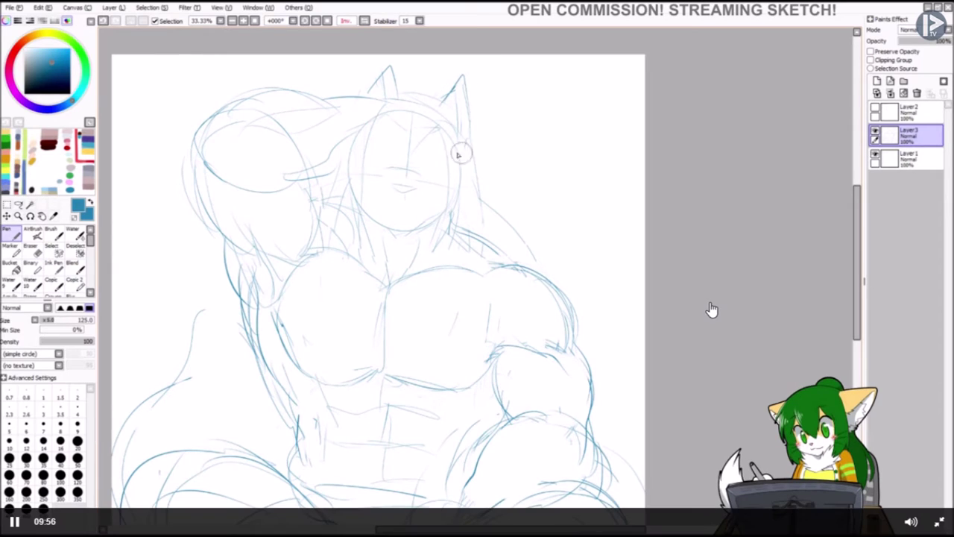
# Lasso the head with its ears and shift it slightly toward the lowered arm with the transform.
pyautogui.press('l')
pyautogui.moveTo(411, 67)
pyautogui.mouseDown()
pyautogui.moveTo(486, 205)
pyautogui.moveTo(343, 82)
pyautogui.mouseUp()
pyautogui.hotkey('ctrl', 't')
pyautogui.moveTo(484, 140); pyautogui.dragTo(485, 162)
pyautogui.press('Return')
pyautogui.moveTo(569, 169); pyautogui.dragTo(574, 189)
# Sketch a tuft of hair between the two ears.
pyautogui.press('n')
pyautogui.scroll(2, 396, 155)
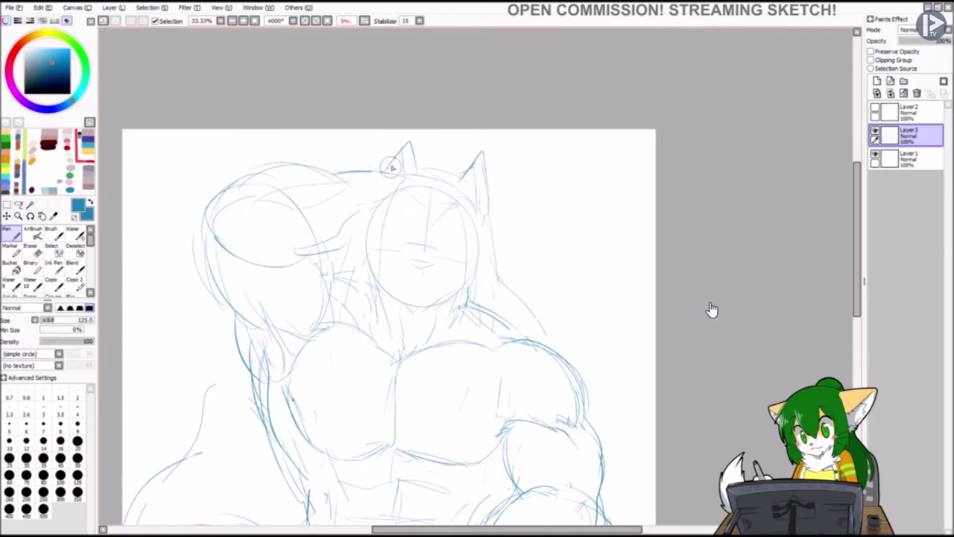
pyautogui.scroll(-2, 426, 153)
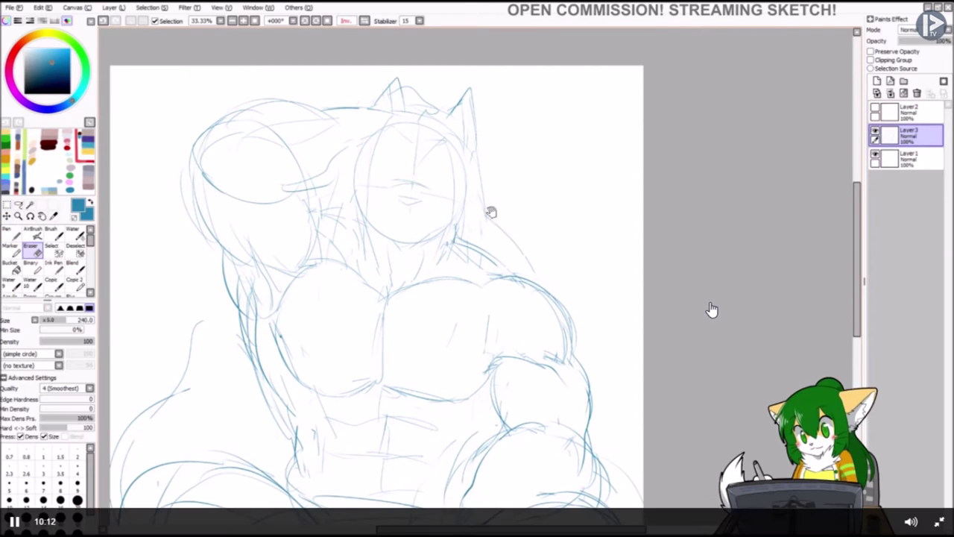
pyautogui.moveTo(490, 209); pyautogui.dragTo(497, 188)
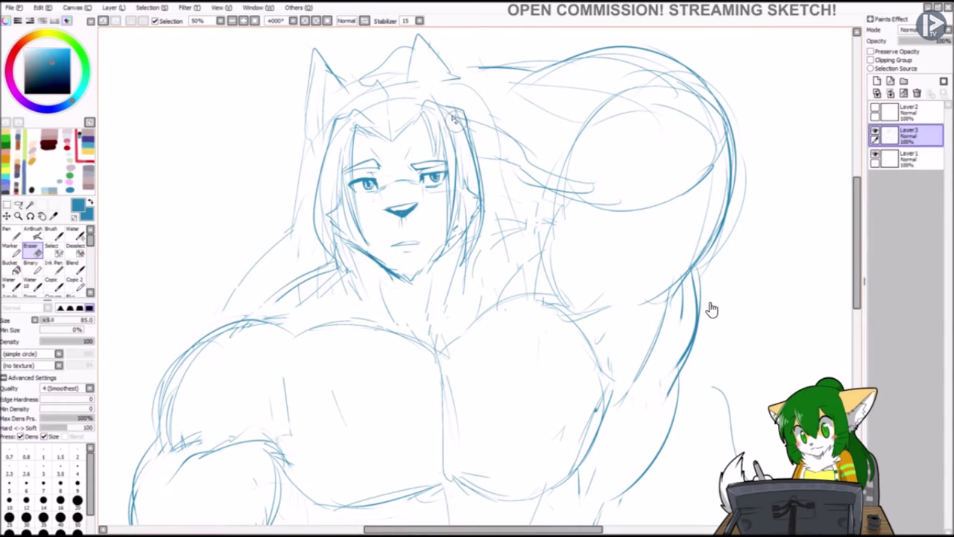
# Darken the long hair locks framing both sides of the face and rework the jawline into a furry chin.
pyautogui.press('n')
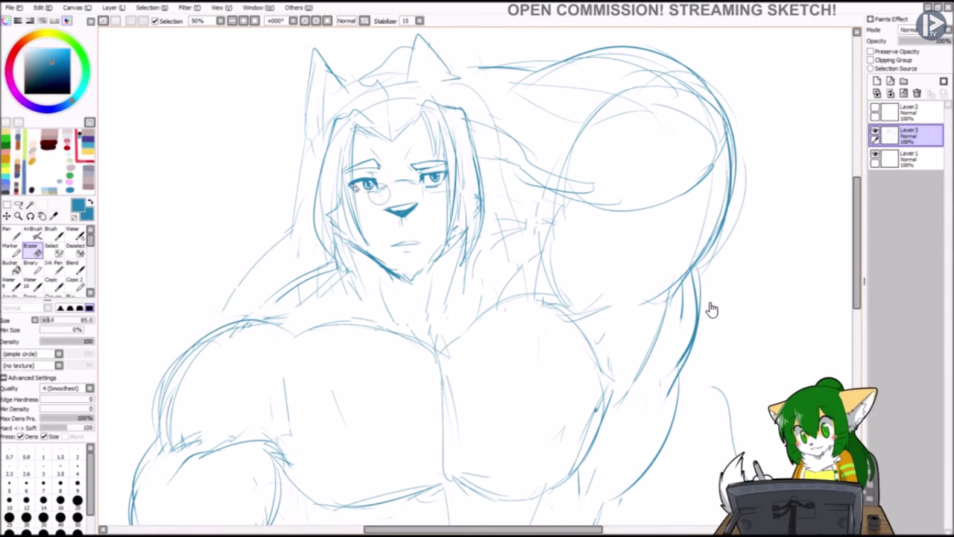
pyautogui.moveTo(339, 252); pyautogui.dragTo(325, 220)
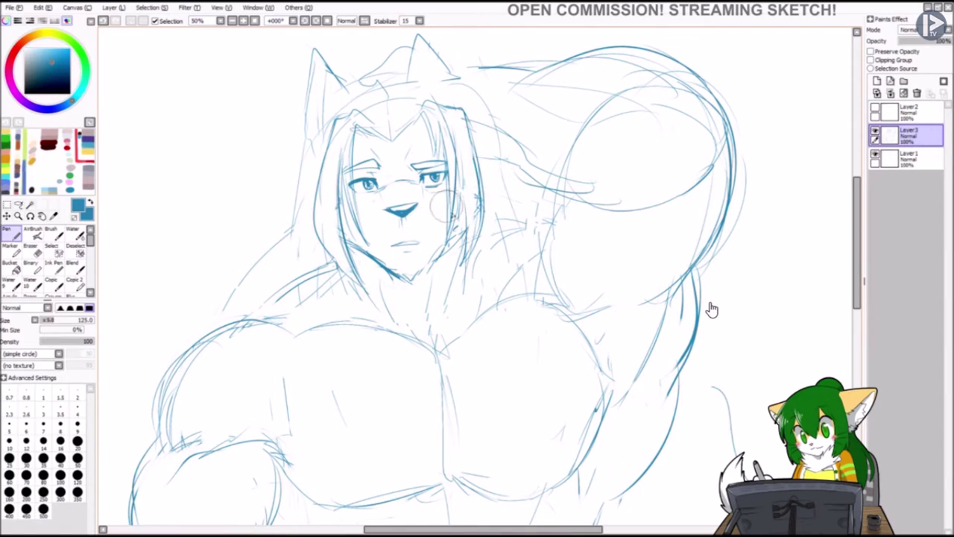
pyautogui.moveTo(465, 293); pyautogui.dragTo(477, 203)
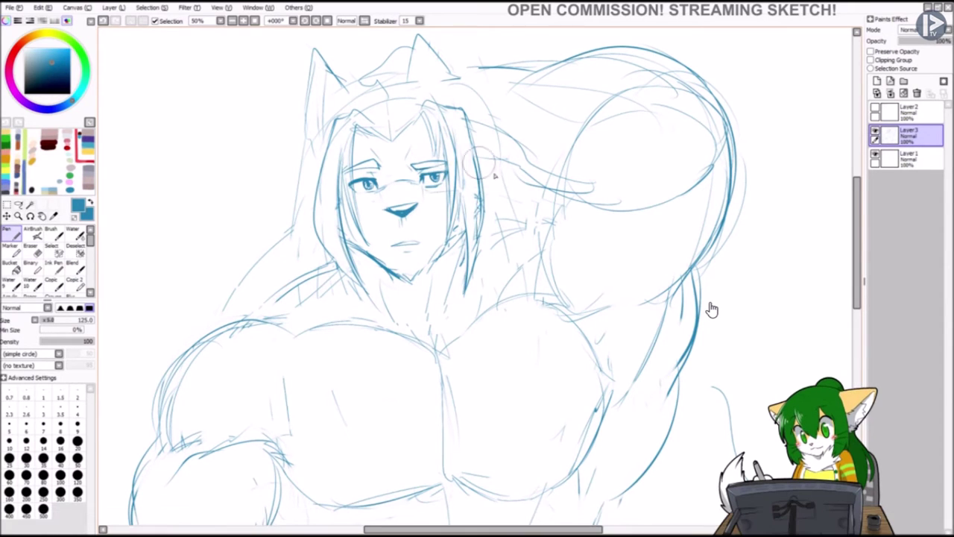
pyautogui.press('e')
pyautogui.moveTo(344, 219)
pyautogui.mouseDown()
pyautogui.moveTo(369, 253)
pyautogui.moveTo(421, 287)
pyautogui.mouseUp()
pyautogui.press('n')
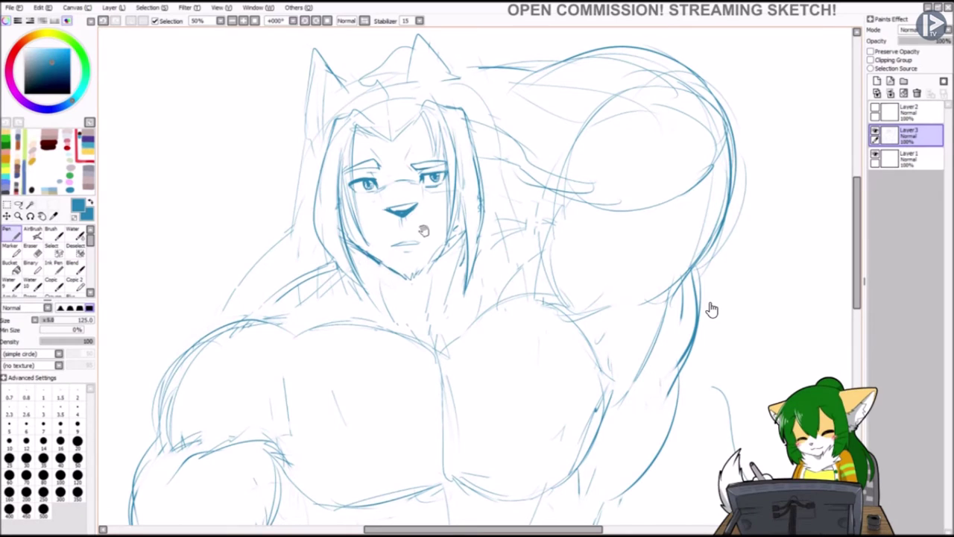
# Add fur markings on the forehead and cheeks and erase parts of the ear outlines.
pyautogui.scroll(2, 421, 231)
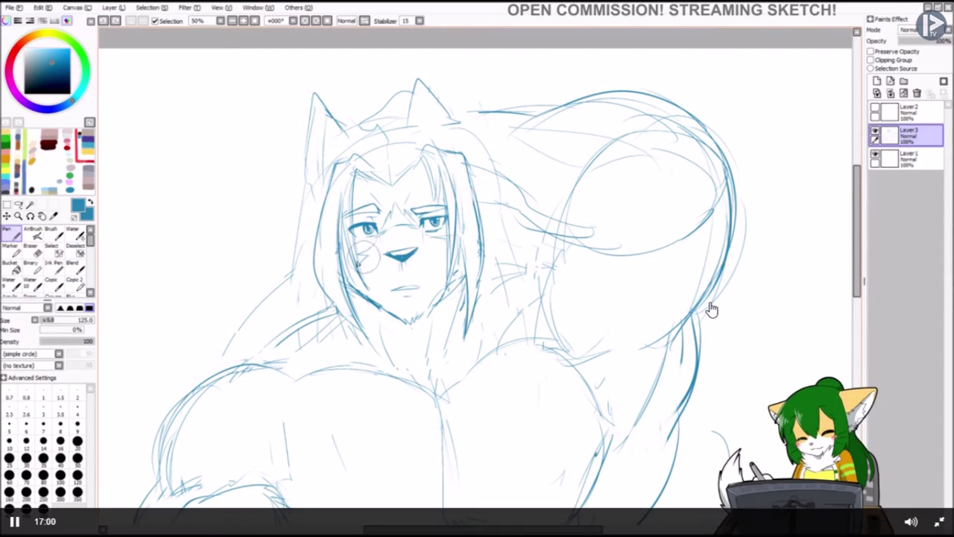
pyautogui.scroll(-1, 455, 224)
pyautogui.scroll(-2, 478, 195)
pyautogui.press('e')
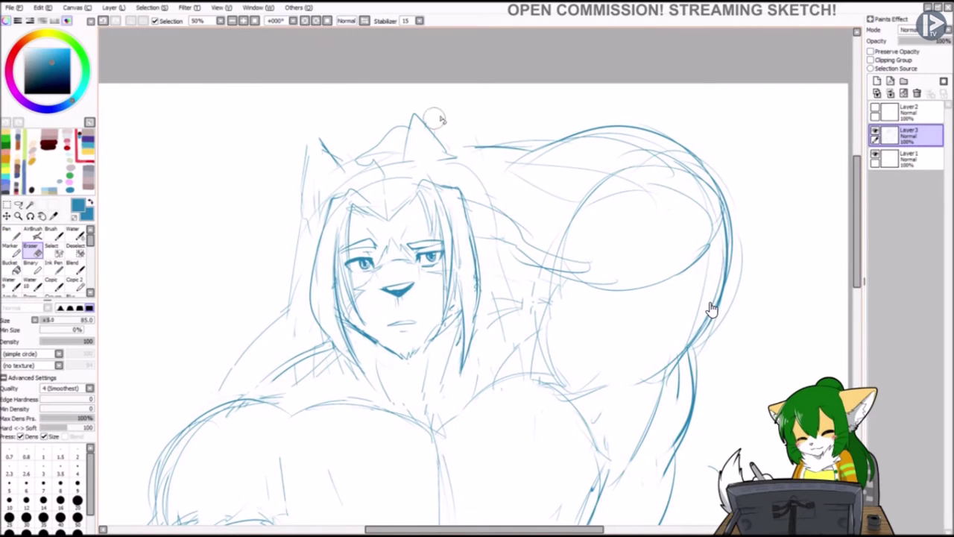
pyautogui.scroll(-1, 473, 190)
pyautogui.scroll(1, 467, 183)
# Redraw the slightly open mouth and reshape the nose with a darker fill and a highlight.
pyautogui.press('n')
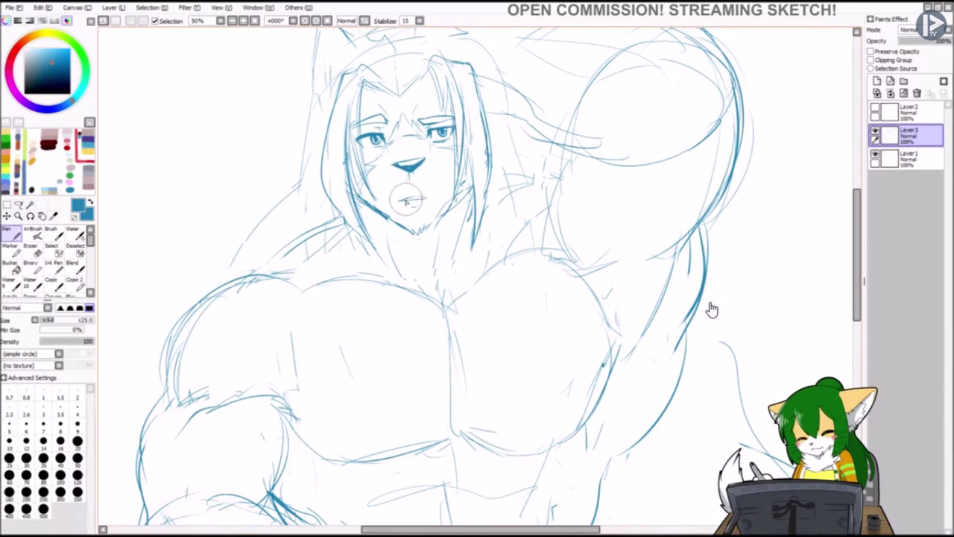
pyautogui.press('e')
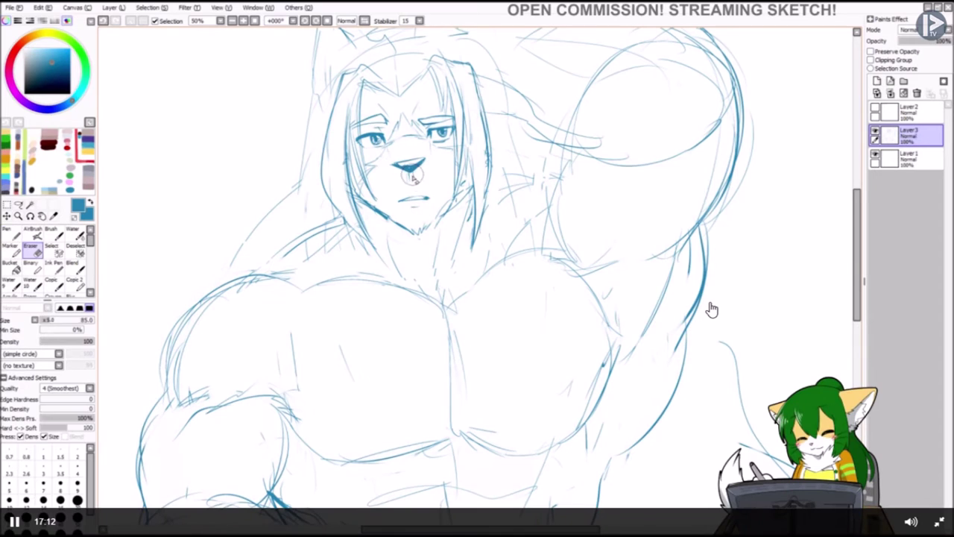
pyautogui.press('n')
pyautogui.scroll(1, 408, 205)
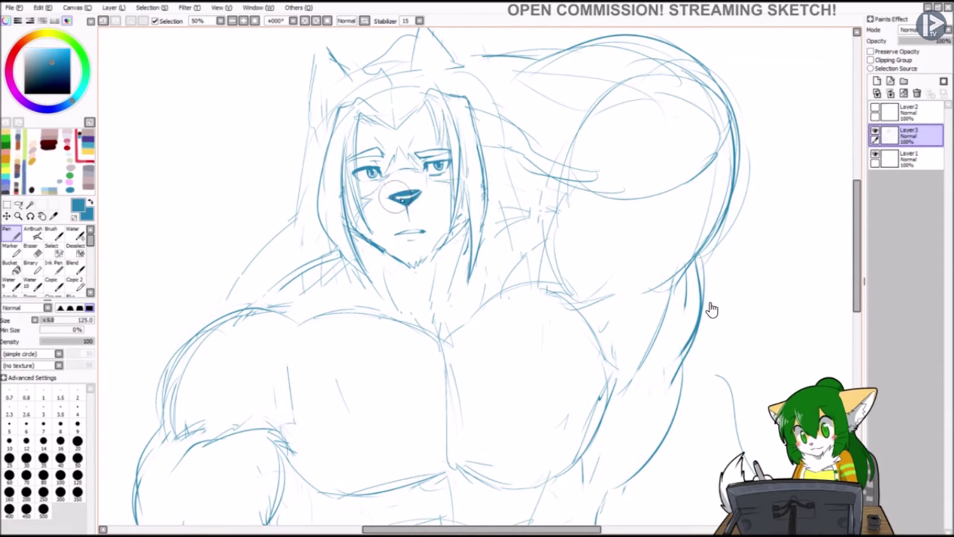
pyautogui.press('e')
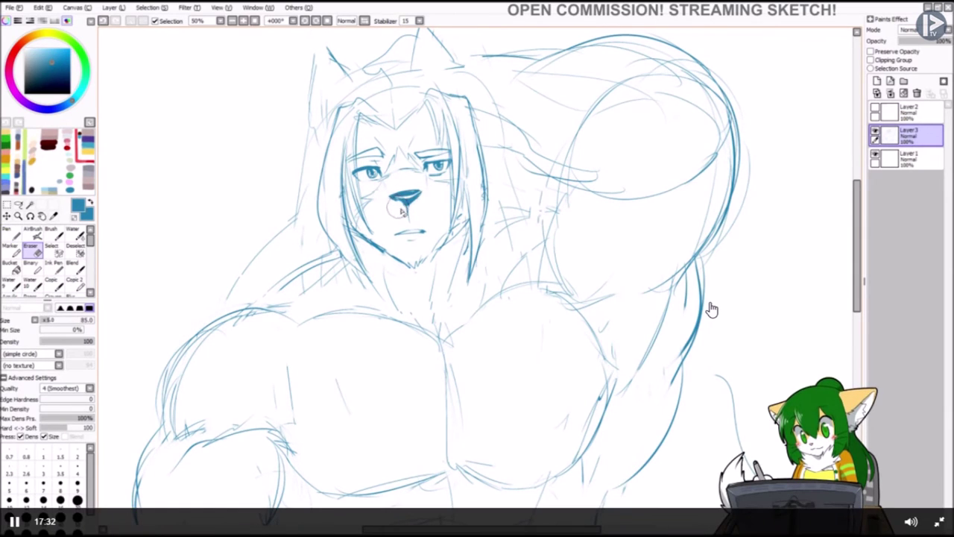
# Clean up the shape of the nose and muzzle by alternately redrawing and erasing small strokes.
pyautogui.click(46, 321)
pyautogui.press('n')
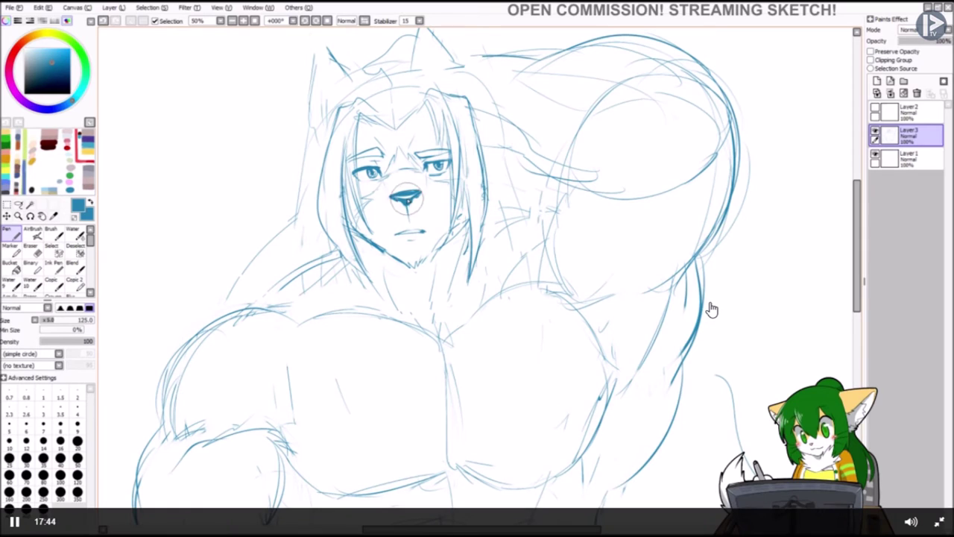
pyautogui.press('e')
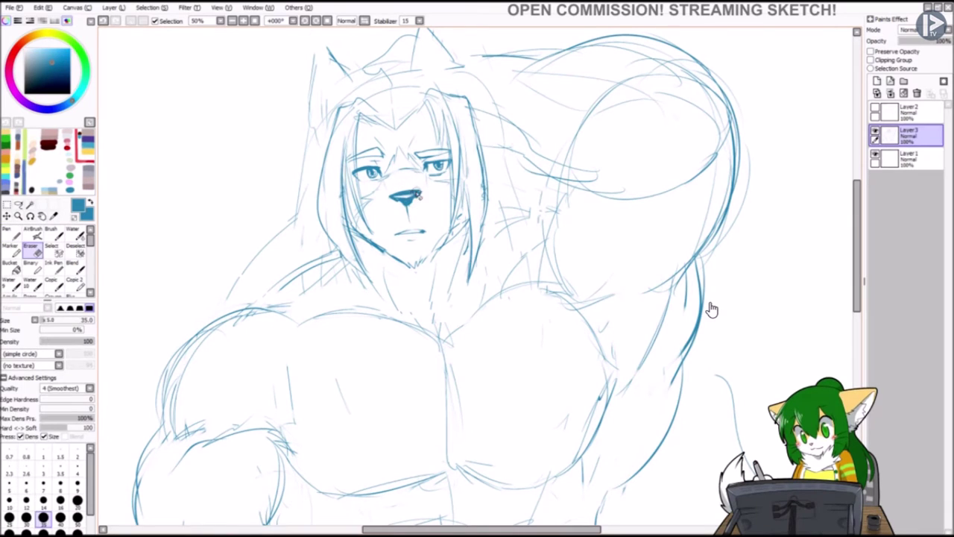
pyautogui.press('n')
pyautogui.press('e')
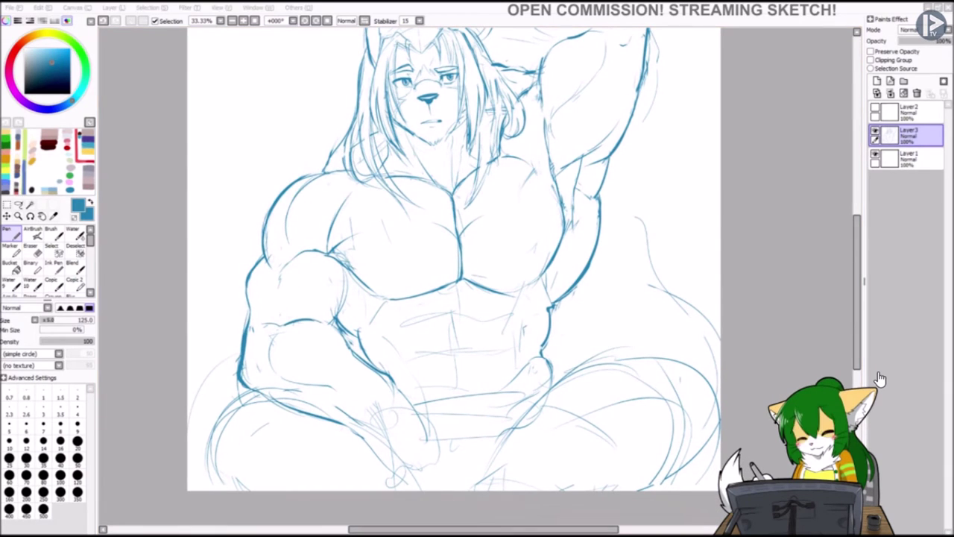
# Refine the armpit crease where the raised arm meets the chest.
pyautogui.moveTo(880, 378)
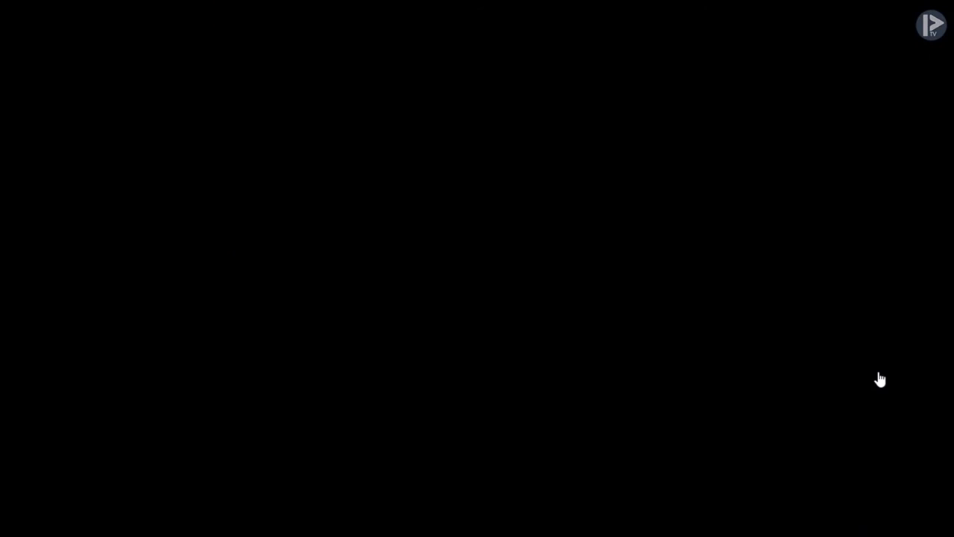
pyautogui.moveTo(952, 525)
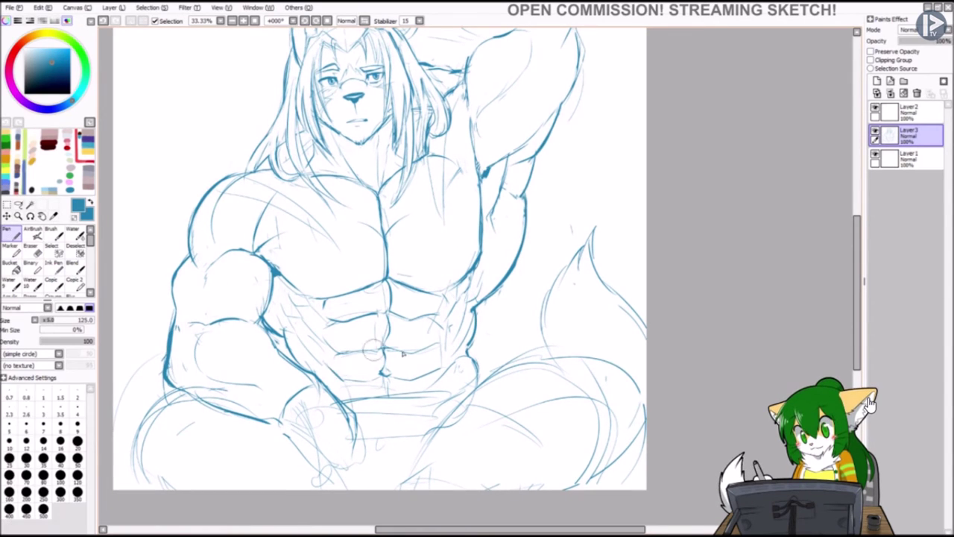
pyautogui.moveTo(870, 404)
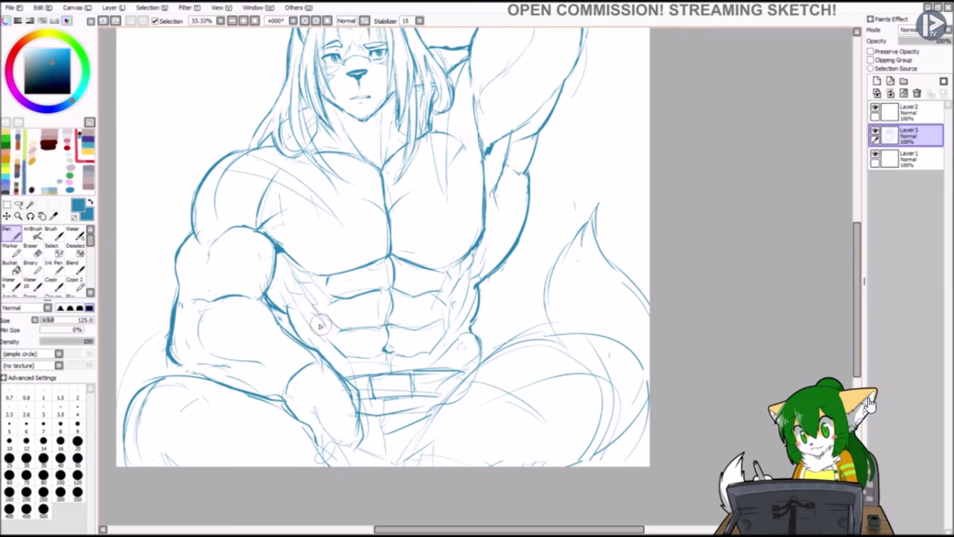
pyautogui.scroll(1, 502, 210)
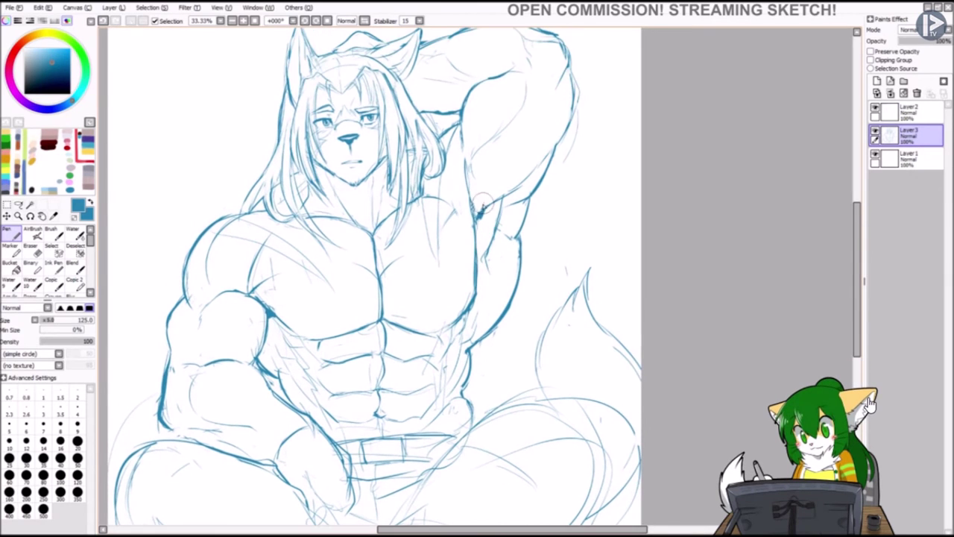
pyautogui.moveTo(481, 219); pyautogui.dragTo(468, 139)
pyautogui.scroll(-1, 531, 91)
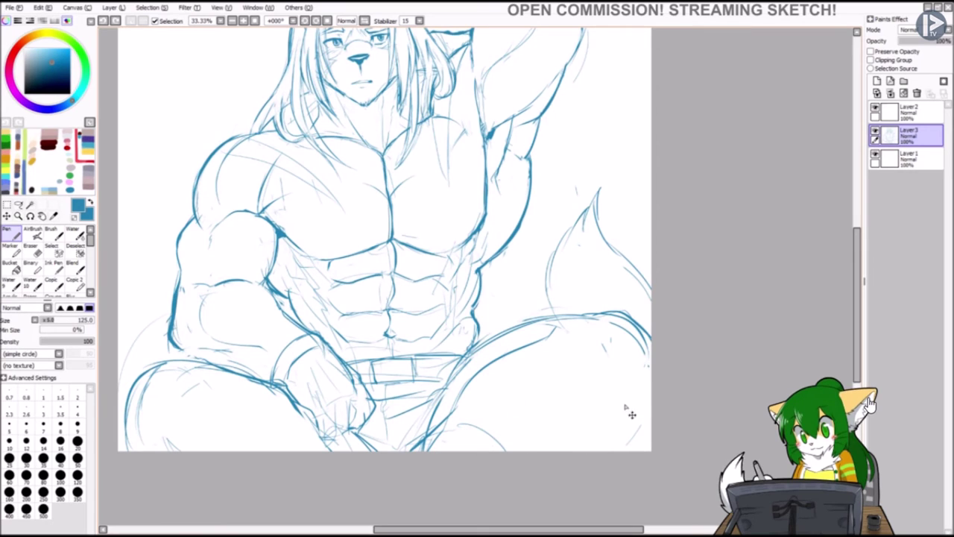
# Sketch the bent thigh on the tail side with a firmer upper contour and an inner fold line.
pyautogui.moveTo(582, 468); pyautogui.dragTo(659, 450)
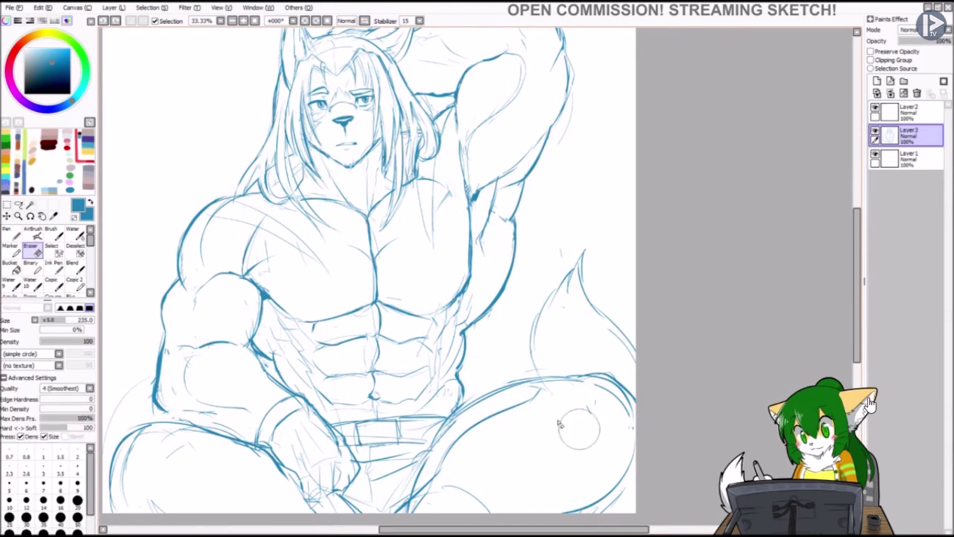
pyautogui.moveTo(480, 460); pyautogui.dragTo(576, 389)
pyautogui.moveTo(661, 449); pyautogui.dragTo(673, 418)
pyautogui.hotkey('ctrl', 'z')
pyautogui.moveTo(477, 366)
pyautogui.mouseDown()
pyautogui.moveTo(420, 408)
pyautogui.moveTo(469, 382)
pyautogui.moveTo(469, 395)
pyautogui.moveTo(475, 375)
pyautogui.moveTo(472, 393)
pyautogui.moveTo(445, 319)
pyautogui.moveTo(449, 327)
pyautogui.moveTo(465, 307)
pyautogui.moveTo(563, 279)
pyautogui.mouseUp()
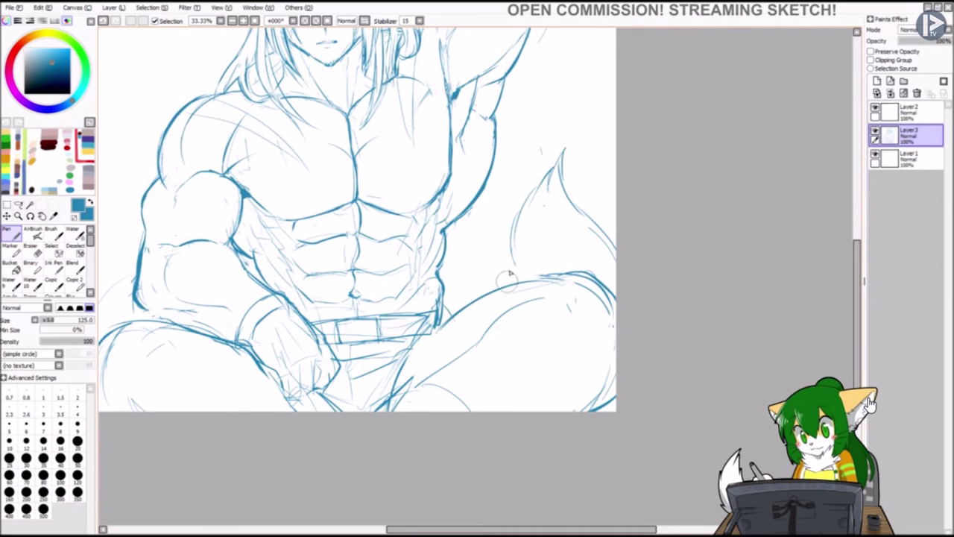
pyautogui.moveTo(522, 330); pyautogui.dragTo(477, 329)
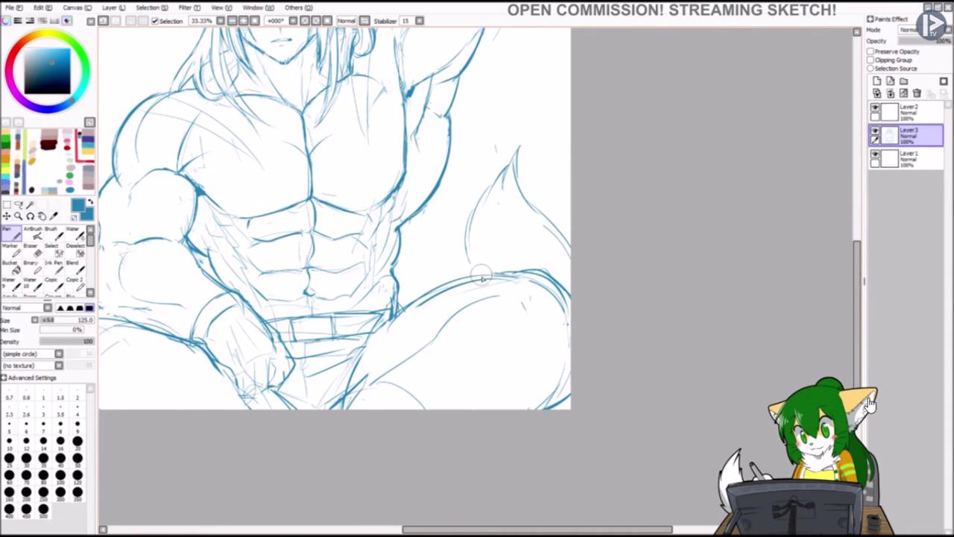
pyautogui.moveTo(551, 220)
pyautogui.mouseDown()
pyautogui.moveTo(608, 280)
pyautogui.moveTo(688, 324)
pyautogui.mouseUp()
# Erase stray sketch lines on the side of the torso beneath the raised arm.
pyautogui.press('e')
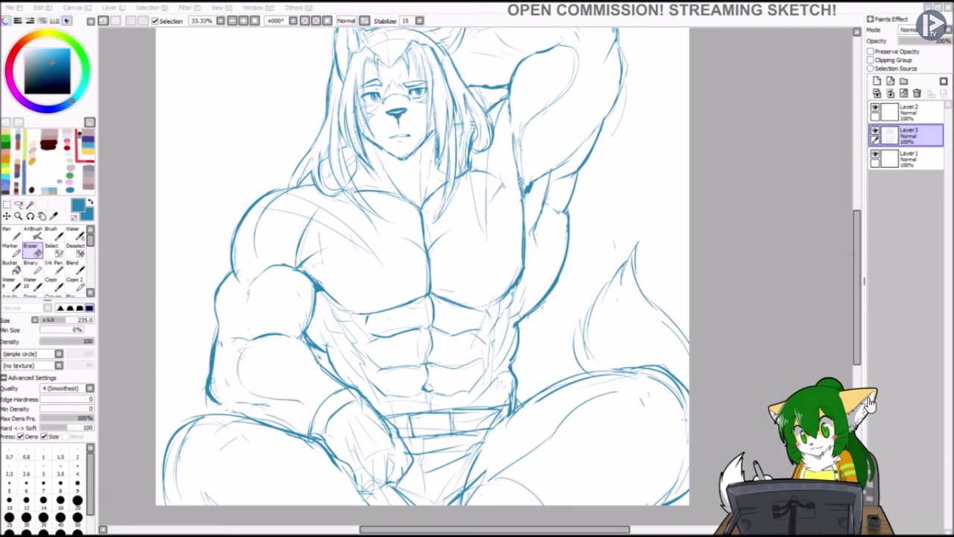
pyautogui.click(121, 248)
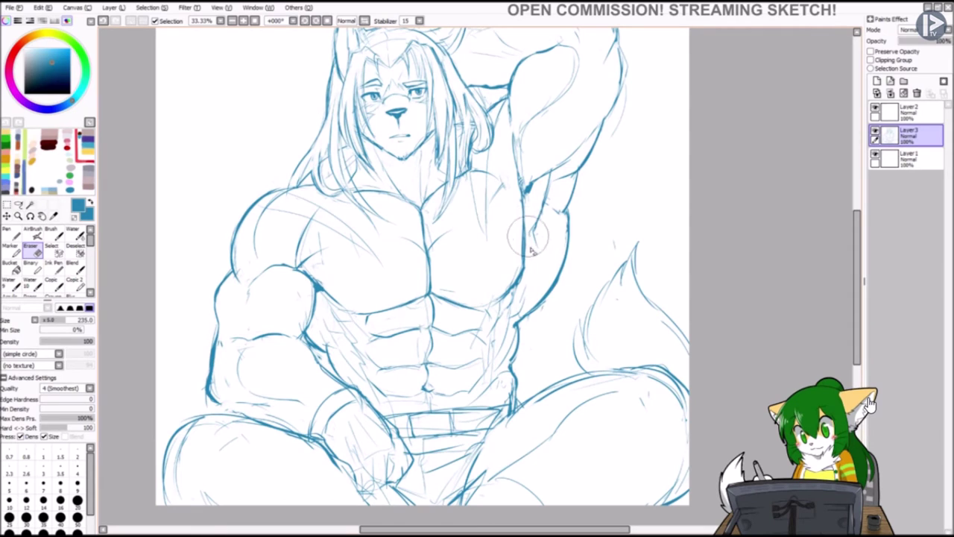
pyautogui.moveTo(603, 213); pyautogui.dragTo(616, 211)
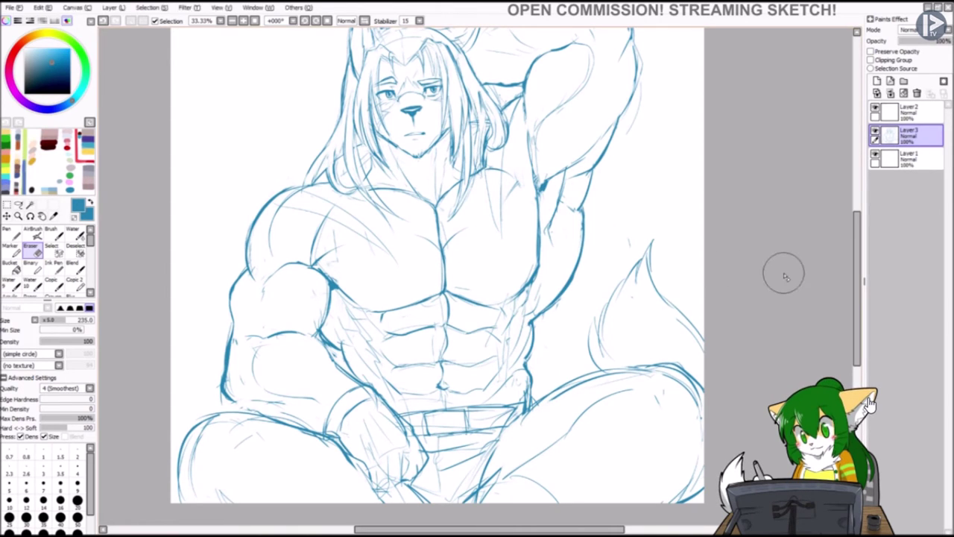
# Draw the outline and curled fingers of the lowered hand resting in front of the thigh.
pyautogui.press('n')
pyautogui.scroll(-2, 350, 343)
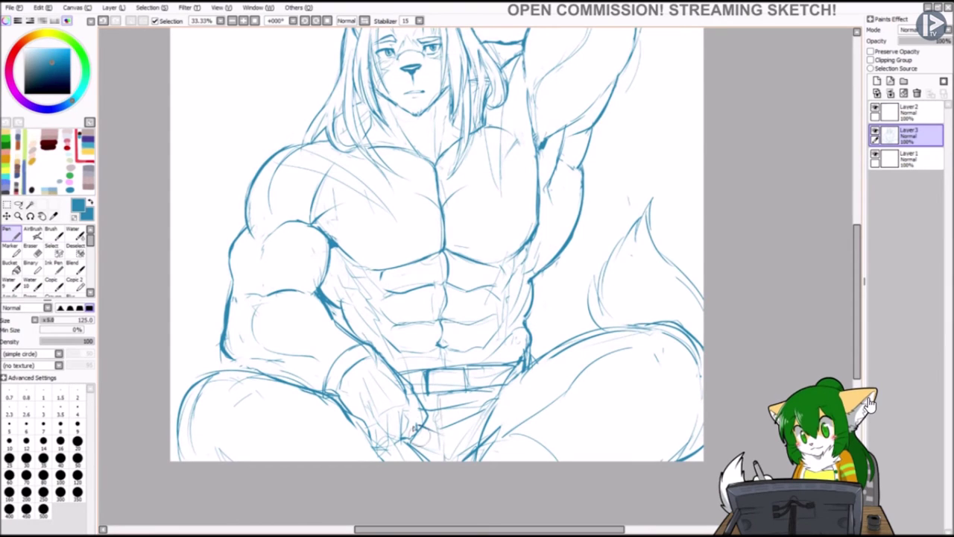
pyautogui.click(22, 377)
pyautogui.click(22, 377)
pyautogui.click(23, 377)
pyautogui.click(23, 377)
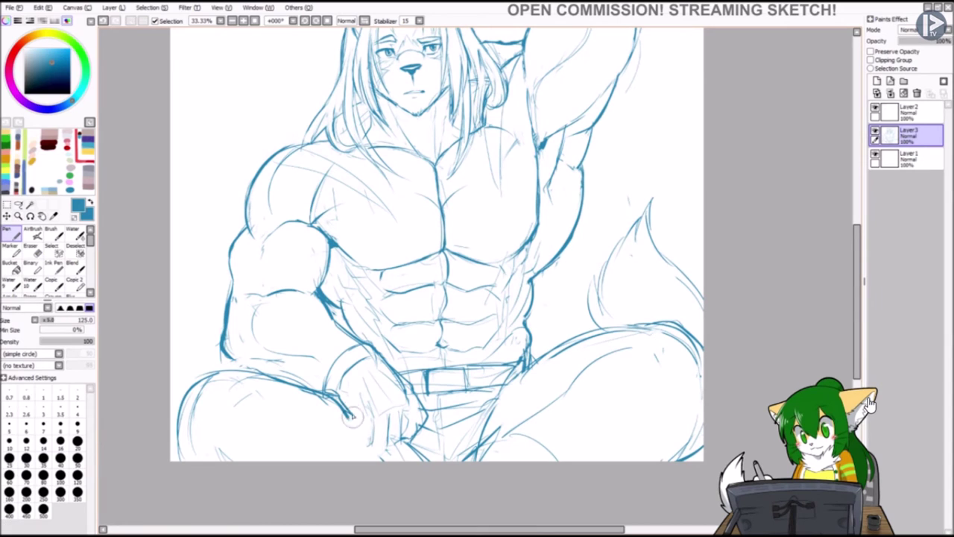
pyautogui.moveTo(350, 414)
pyautogui.mouseDown()
pyautogui.moveTo(362, 442)
pyautogui.moveTo(349, 427)
pyautogui.mouseUp()
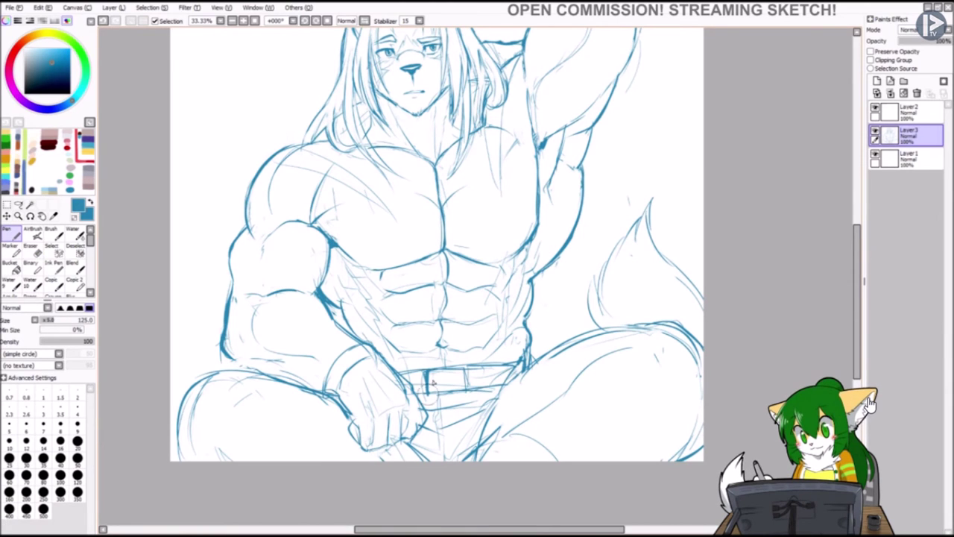
# Erase the construction lines around the raised arm and rework its outer edge and inner biceps contour.
pyautogui.moveTo(447, 379)
pyautogui.mouseDown()
pyautogui.moveTo(437, 408)
pyautogui.moveTo(467, 420)
pyautogui.mouseUp()
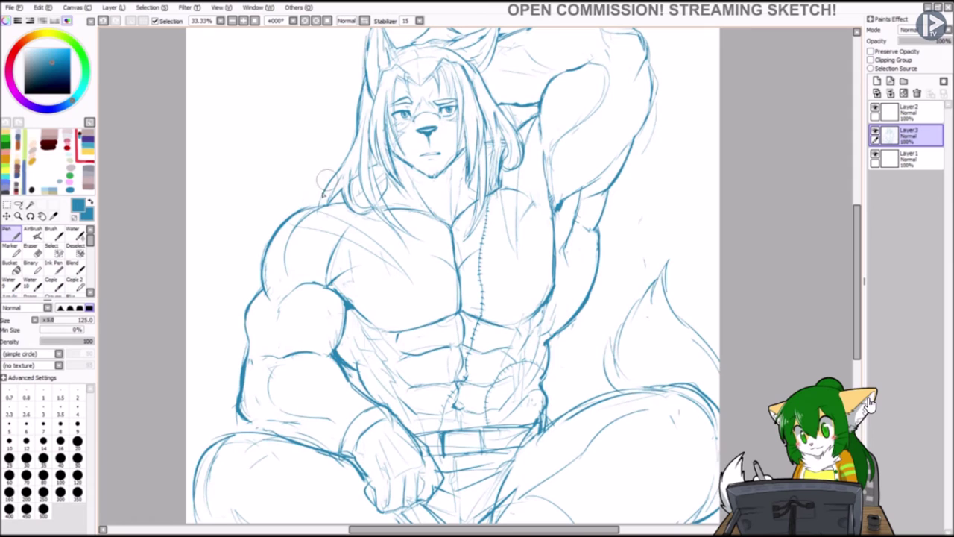
pyautogui.moveTo(335, 195); pyautogui.dragTo(431, 201)
pyautogui.scroll(2, 447, 194)
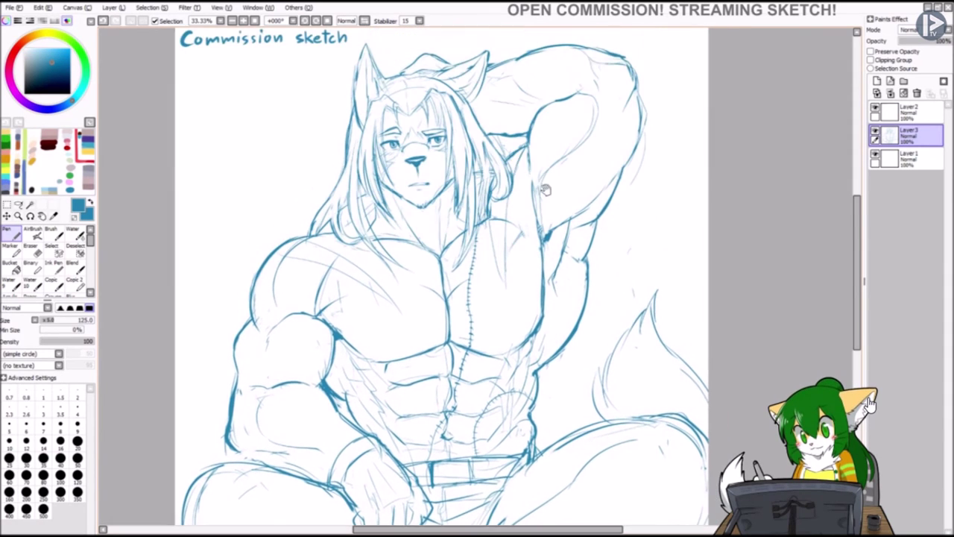
pyautogui.scroll(-1, 492, 246)
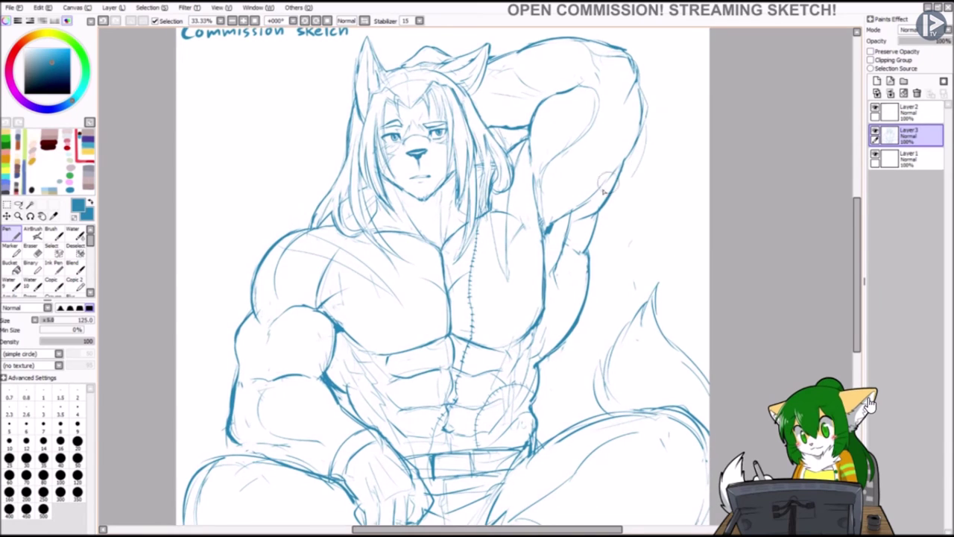
pyautogui.press('e')
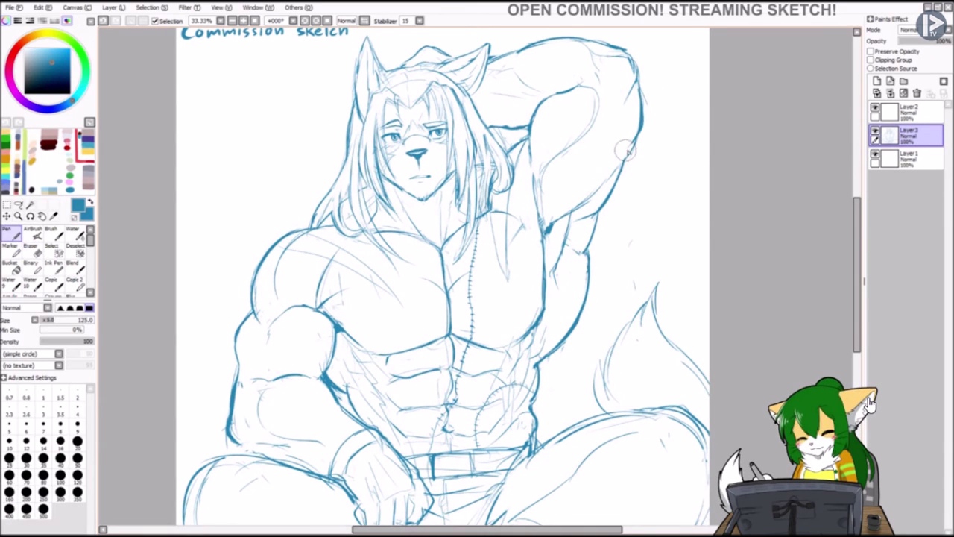
pyautogui.press('n')
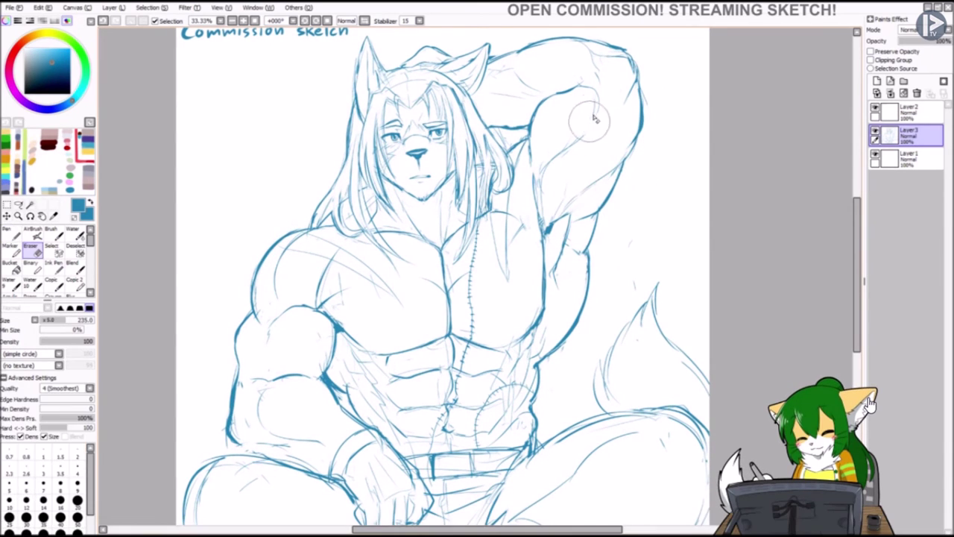
# Clean up the lowered arm's contours and darken the torso outline at the hip above the belt.
pyautogui.scroll(-2, 551, 191)
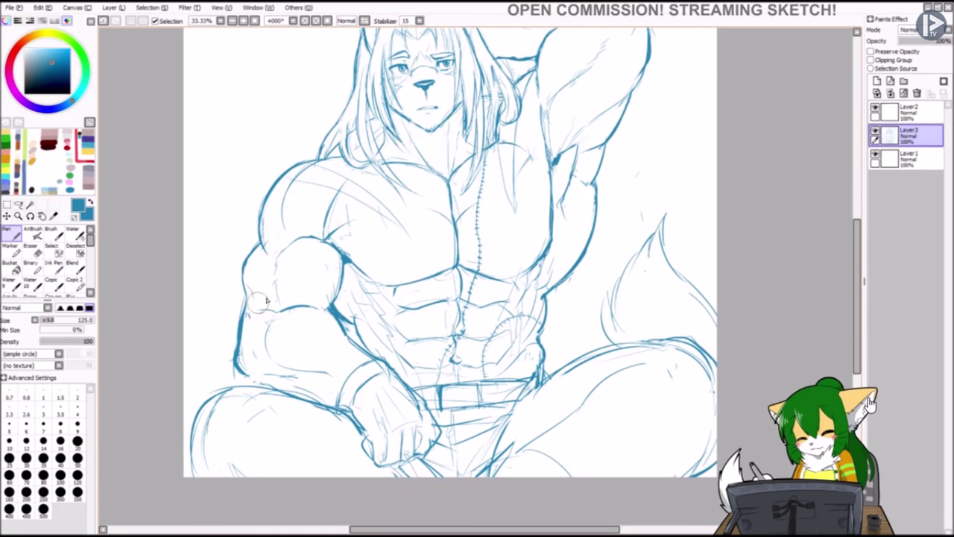
pyautogui.scroll(-3, 534, 228)
pyautogui.press('e')
pyautogui.press('n')
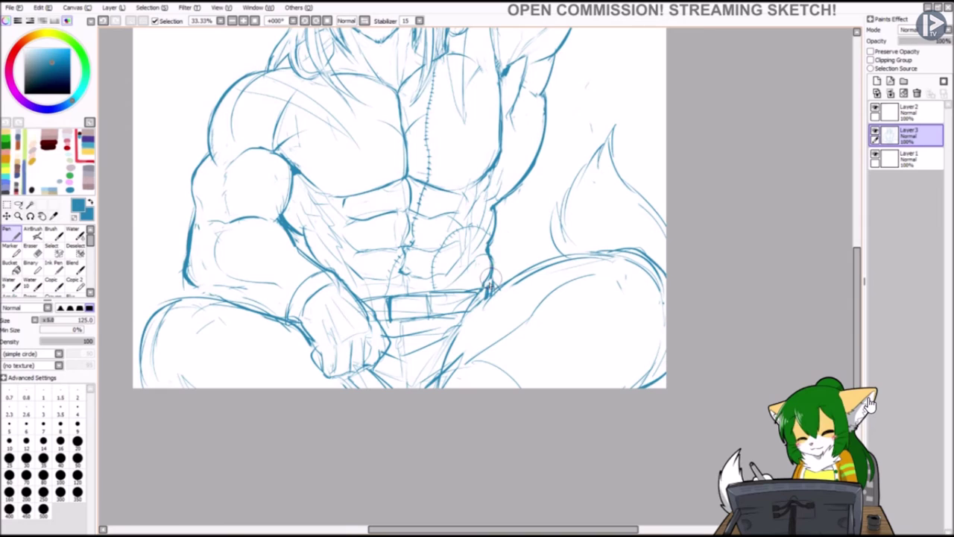
pyautogui.scroll(-4, 511, 244)
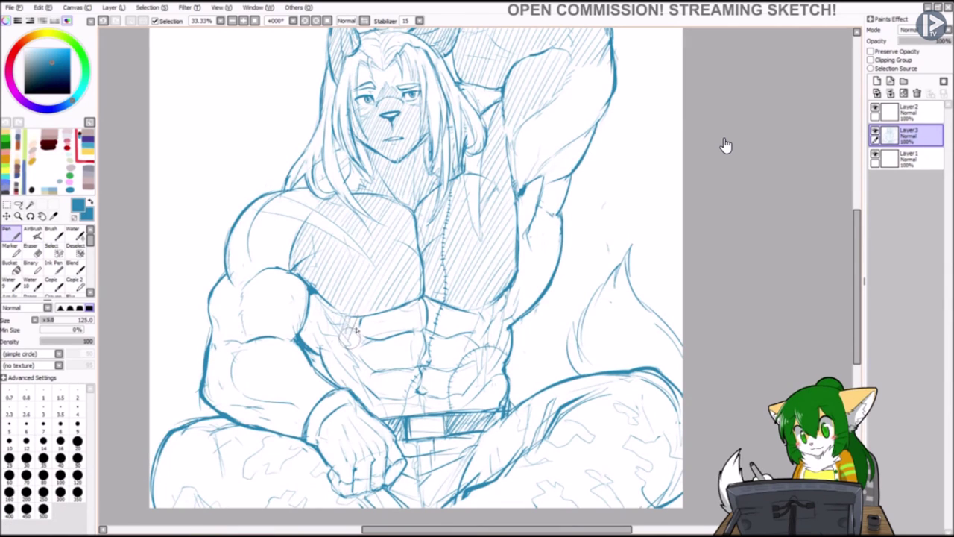
# Shade the abdominal muscles with diagonal hatching on both sides of the centre line.
pyautogui.moveTo(378, 307); pyautogui.dragTo(352, 371)
pyautogui.moveTo(389, 340); pyautogui.dragTo(368, 394)
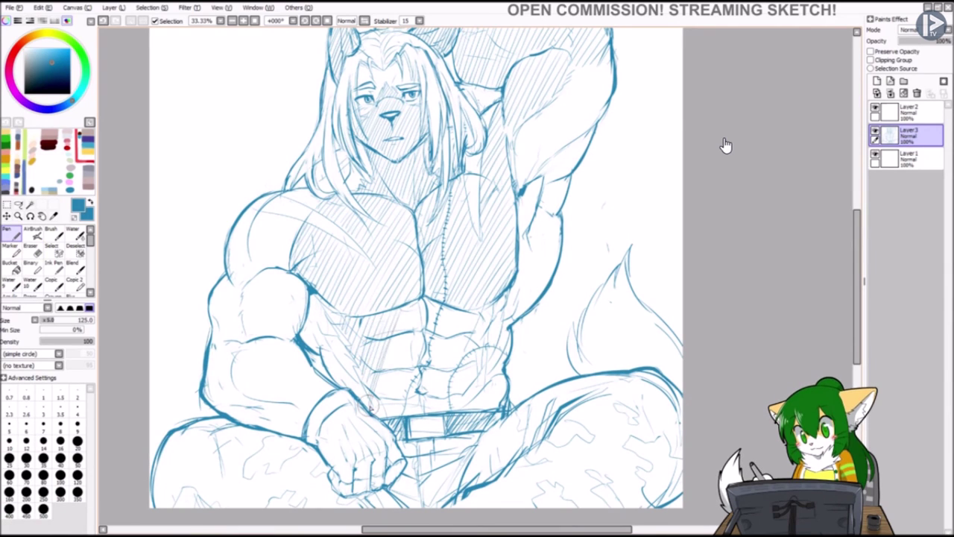
pyautogui.moveTo(436, 292); pyautogui.dragTo(349, 218)
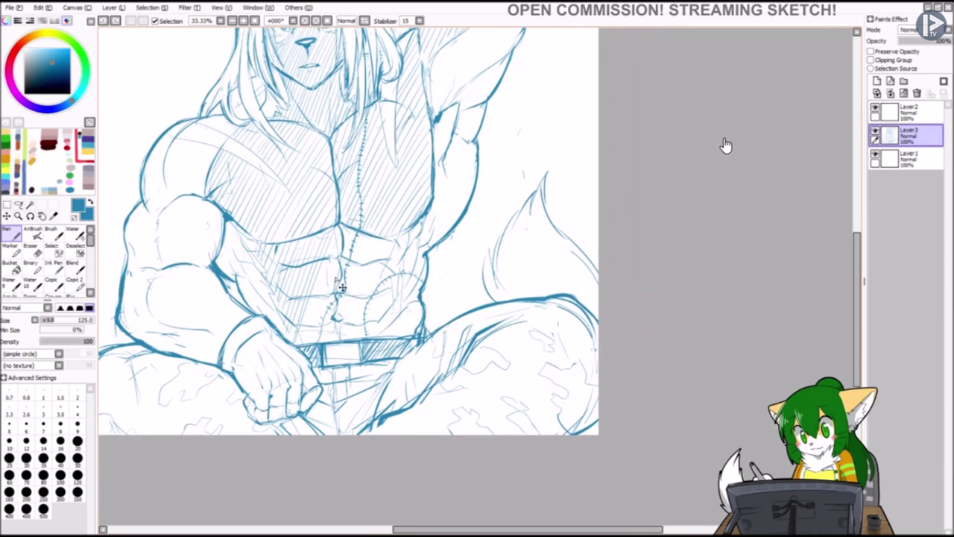
pyautogui.moveTo(335, 325)
pyautogui.mouseDown()
pyautogui.moveTo(393, 229)
pyautogui.moveTo(361, 336)
pyautogui.moveTo(388, 322)
pyautogui.mouseUp()
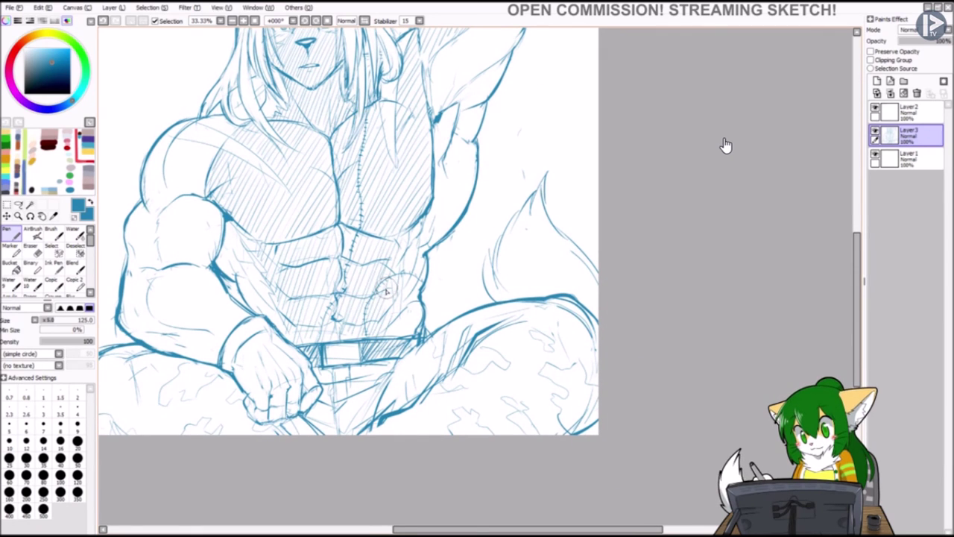
# Shade the biceps of the lowered arm with diagonal hatching.
pyautogui.moveTo(447, 266)
pyautogui.mouseDown()
pyautogui.moveTo(455, 330)
pyautogui.moveTo(523, 295)
pyautogui.mouseUp()
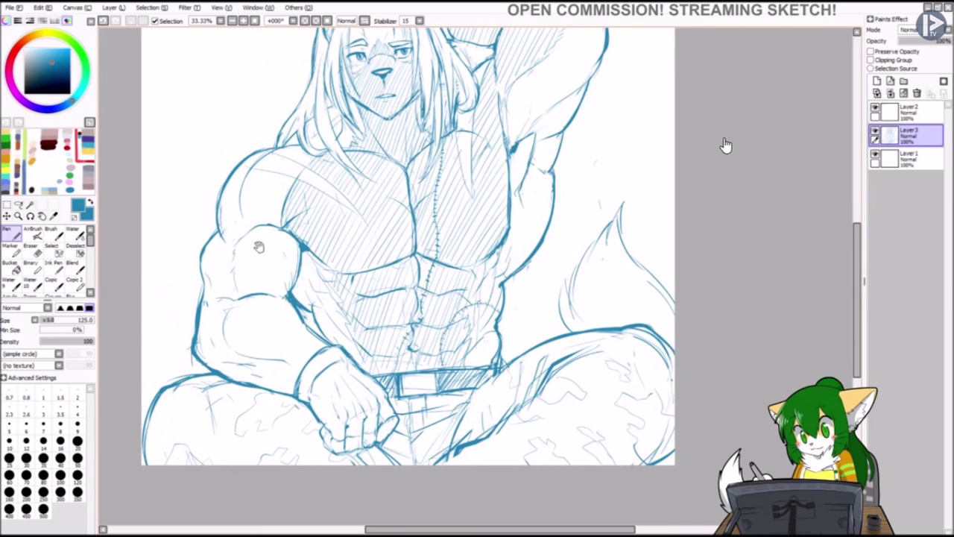
pyautogui.moveTo(261, 290)
pyautogui.mouseDown()
pyautogui.moveTo(278, 268)
pyautogui.moveTo(291, 272)
pyautogui.moveTo(267, 223)
pyautogui.moveTo(288, 216)
pyautogui.moveTo(293, 236)
pyautogui.mouseUp()
pyautogui.moveTo(273, 307); pyautogui.dragTo(306, 239)
# Shade the forearm of the lowered arm with diagonal hatching from elbow to wrist.
pyautogui.moveTo(466, 195)
pyautogui.mouseDown()
pyautogui.moveTo(436, 245)
pyautogui.moveTo(539, 137)
pyautogui.mouseUp()
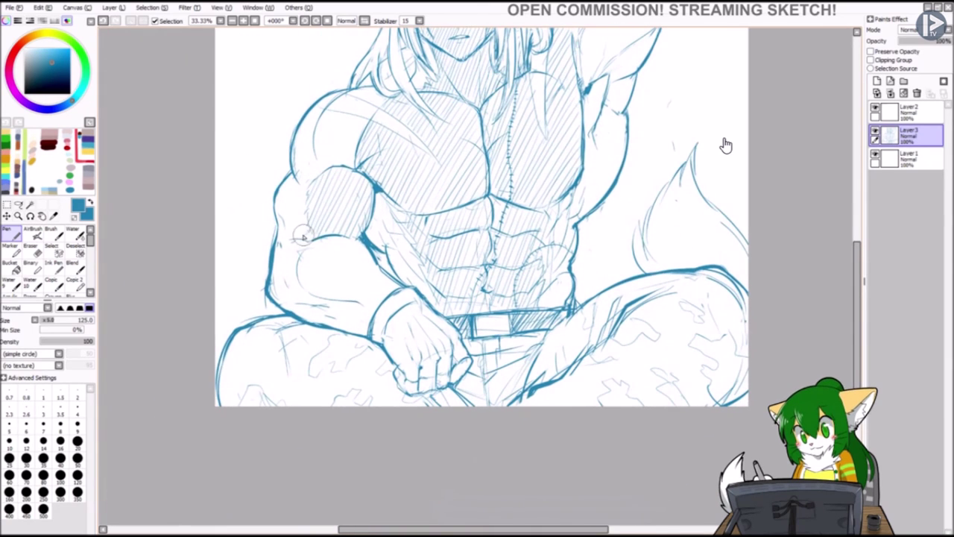
pyautogui.moveTo(261, 305); pyautogui.dragTo(302, 233)
pyautogui.moveTo(277, 326); pyautogui.dragTo(324, 228)
pyautogui.moveTo(293, 310)
pyautogui.mouseDown()
pyautogui.moveTo(341, 237)
pyautogui.moveTo(349, 240)
pyautogui.mouseUp()
pyautogui.moveTo(316, 320)
pyautogui.mouseDown()
pyautogui.moveTo(365, 231)
pyautogui.moveTo(379, 256)
pyautogui.mouseUp()
pyautogui.scroll(-1, 376, 257)
pyautogui.moveTo(347, 301)
pyautogui.mouseDown()
pyautogui.moveTo(380, 240)
pyautogui.moveTo(395, 237)
pyautogui.mouseUp()
# Erase stray strokes around the hair tips beside the raised arm.
pyautogui.moveTo(662, 185)
pyautogui.mouseDown()
pyautogui.moveTo(575, 316)
pyautogui.moveTo(573, 243)
pyautogui.moveTo(546, 249)
pyautogui.moveTo(589, 264)
pyautogui.moveTo(641, 399)
pyautogui.mouseUp()
pyautogui.press('e')
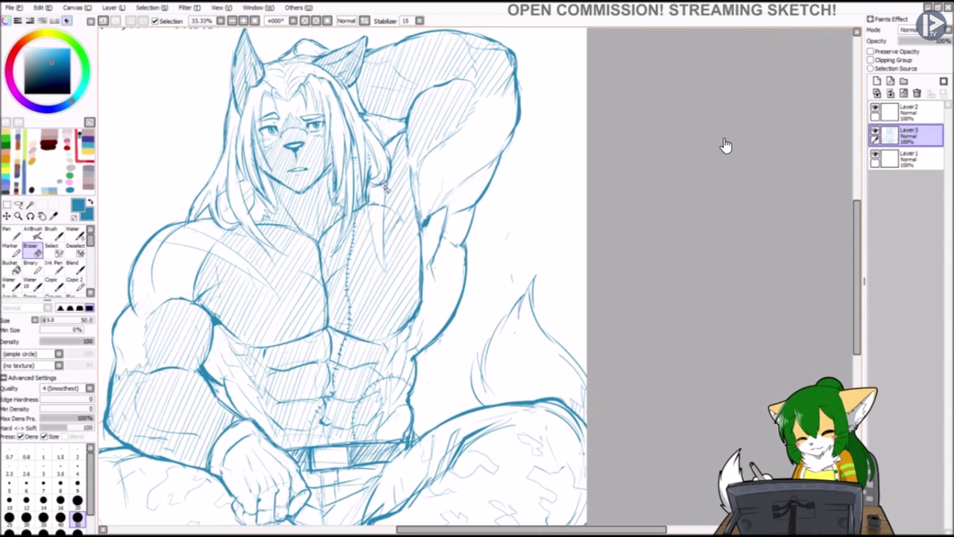
pyautogui.moveTo(545, 282)
pyautogui.mouseDown()
pyautogui.moveTo(545, 187)
pyautogui.moveTo(567, 149)
pyautogui.mouseUp()
# Fill the camouflage patches on both trouser legs with diagonal hatching using the Pen tool.
pyautogui.press('n')
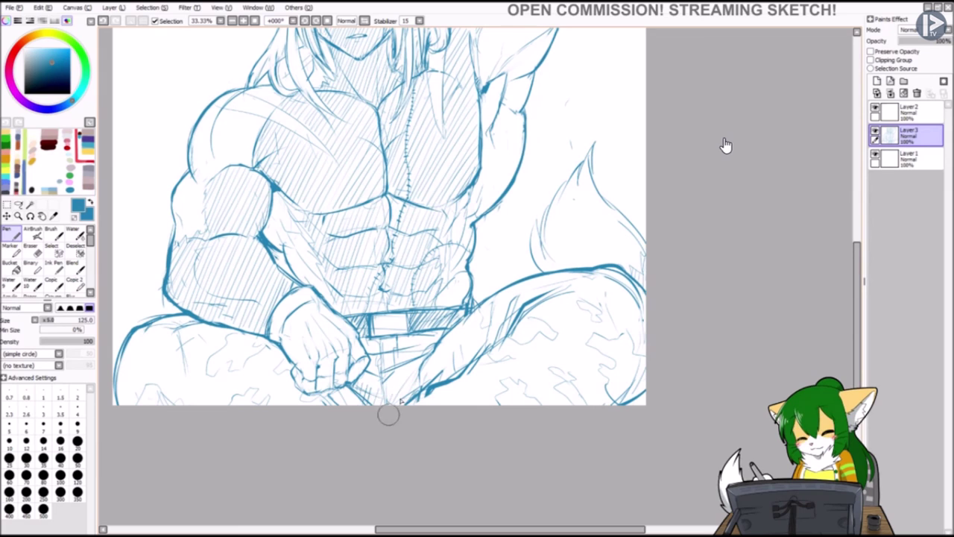
pyautogui.moveTo(248, 345); pyautogui.dragTo(273, 328)
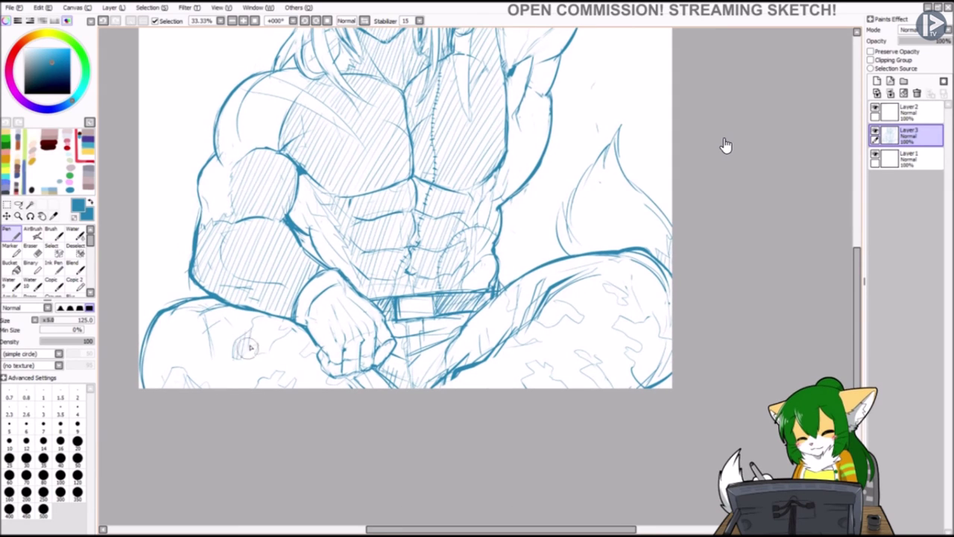
pyautogui.moveTo(173, 397); pyautogui.dragTo(191, 330)
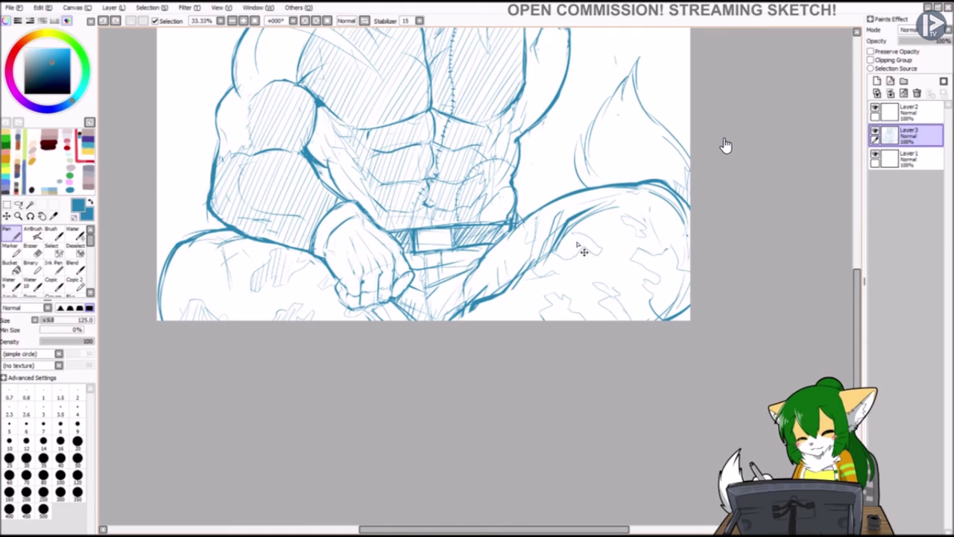
pyautogui.moveTo(570, 248)
pyautogui.mouseDown()
pyautogui.moveTo(638, 221)
pyautogui.moveTo(642, 255)
pyautogui.moveTo(671, 257)
pyautogui.moveTo(682, 287)
pyautogui.mouseUp()
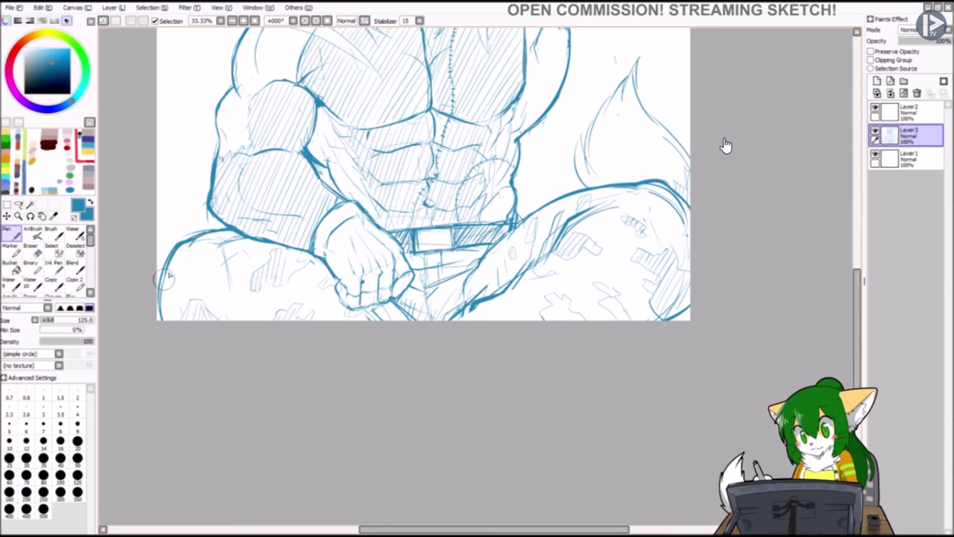
pyautogui.moveTo(183, 269); pyautogui.dragTo(165, 302)
pyautogui.moveTo(186, 276)
pyautogui.mouseDown()
pyautogui.moveTo(170, 306)
pyautogui.moveTo(183, 294)
pyautogui.mouseUp()
pyautogui.moveTo(220, 235); pyautogui.dragTo(198, 253)
pyautogui.hscroll(2, 500, 272)
pyautogui.scroll(-1, 500, 273)
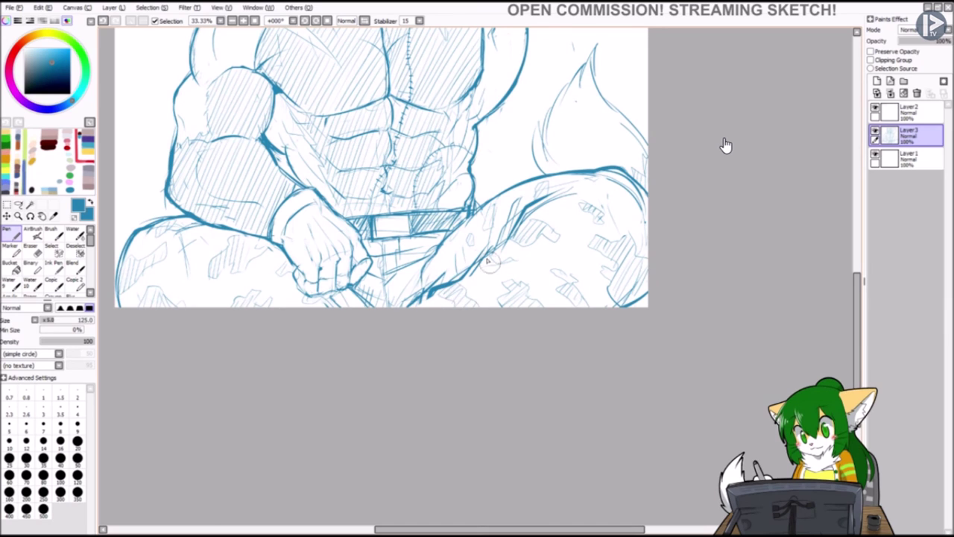
pyautogui.scroll(3, 488, 261)
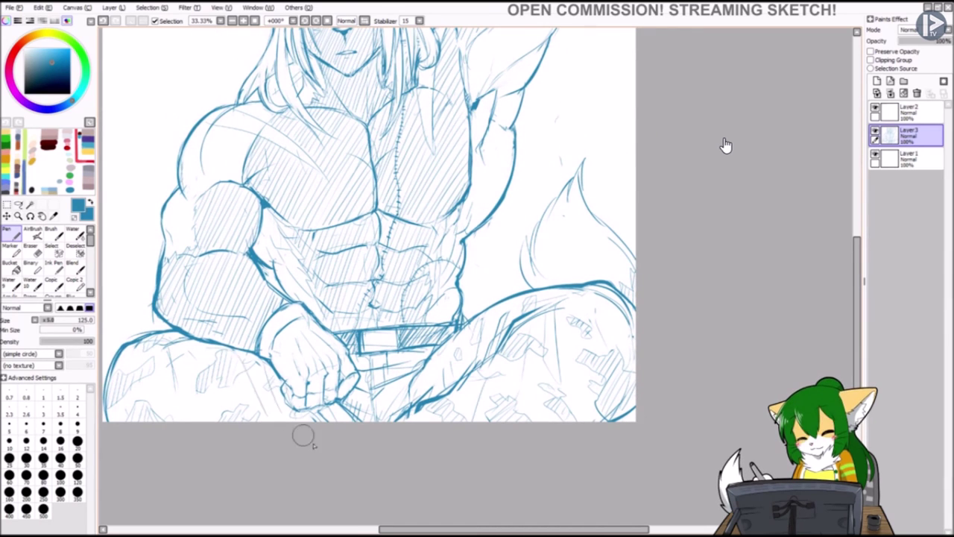
# Erase the stray mark in the blank background beside the raised arm.
pyautogui.moveTo(322, 439); pyautogui.dragTo(639, 266)
pyautogui.moveTo(710, 298); pyautogui.dragTo(749, 353)
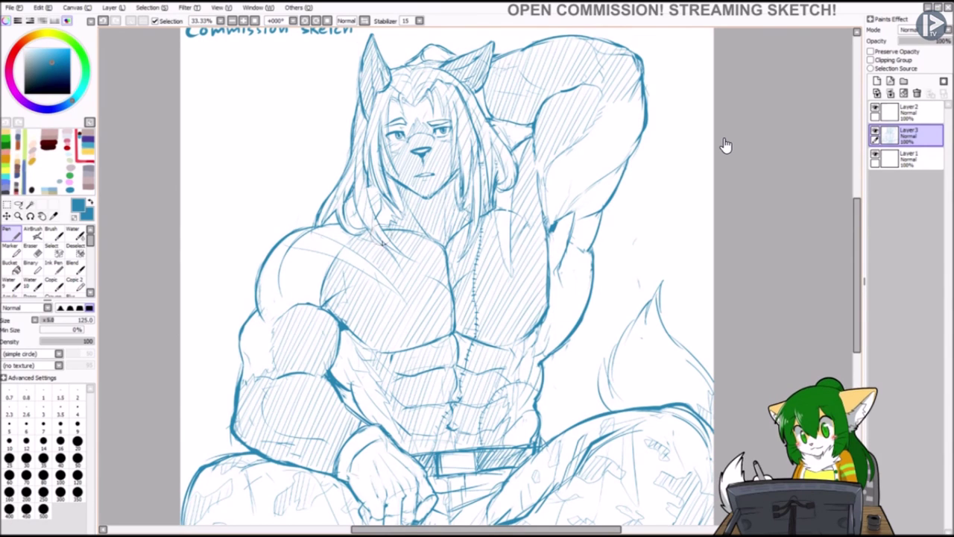
pyautogui.moveTo(685, 370); pyautogui.dragTo(652, 344)
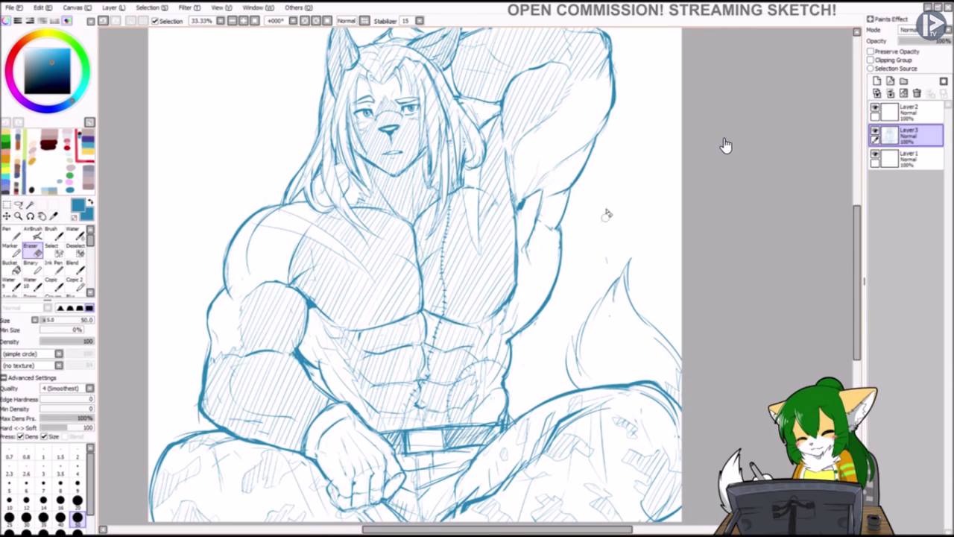
# Thicken the outer contour lines of the hair and the lowered upper arm with the Pen tool.
pyautogui.scroll(3, 727, 145)
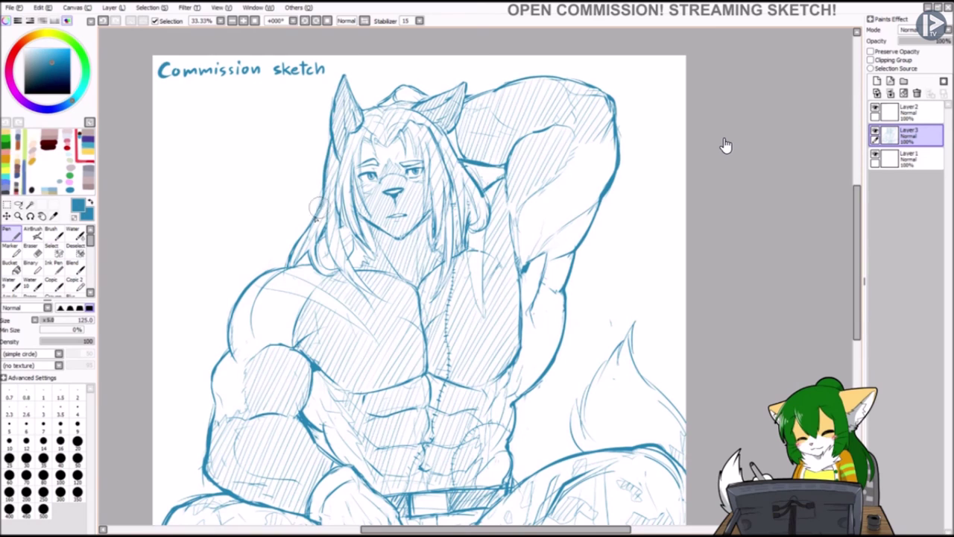
pyautogui.scroll(-4, 727, 145)
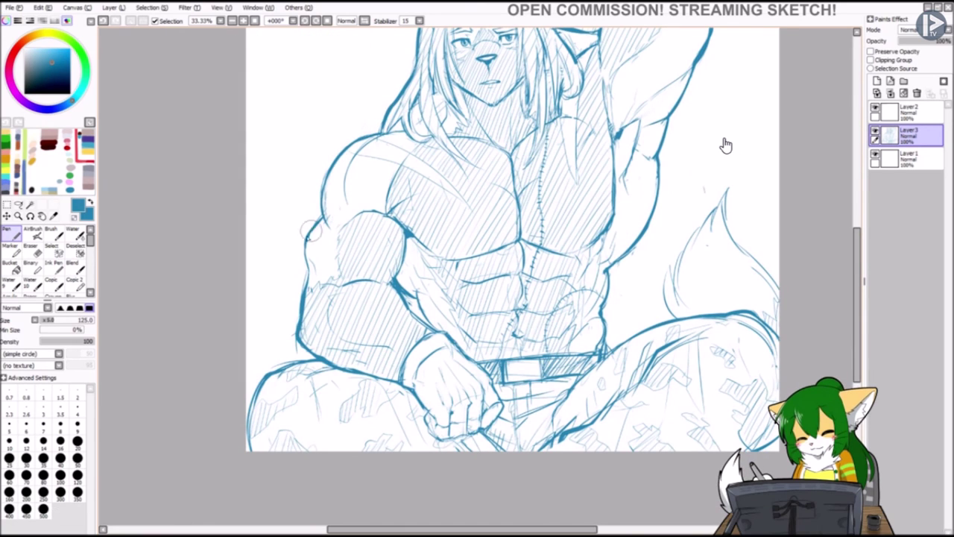
pyautogui.press('e')
pyautogui.press('n')
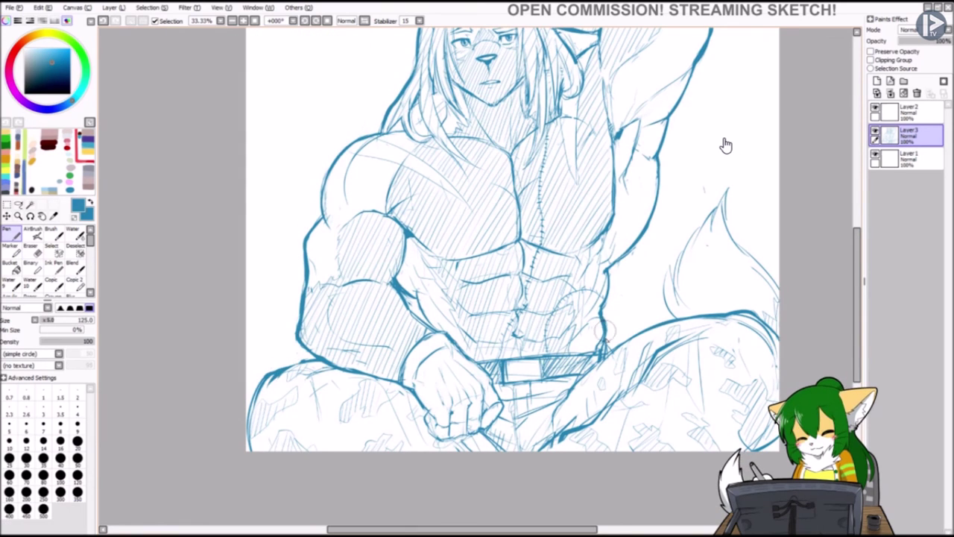
pyautogui.scroll(5, 726, 145)
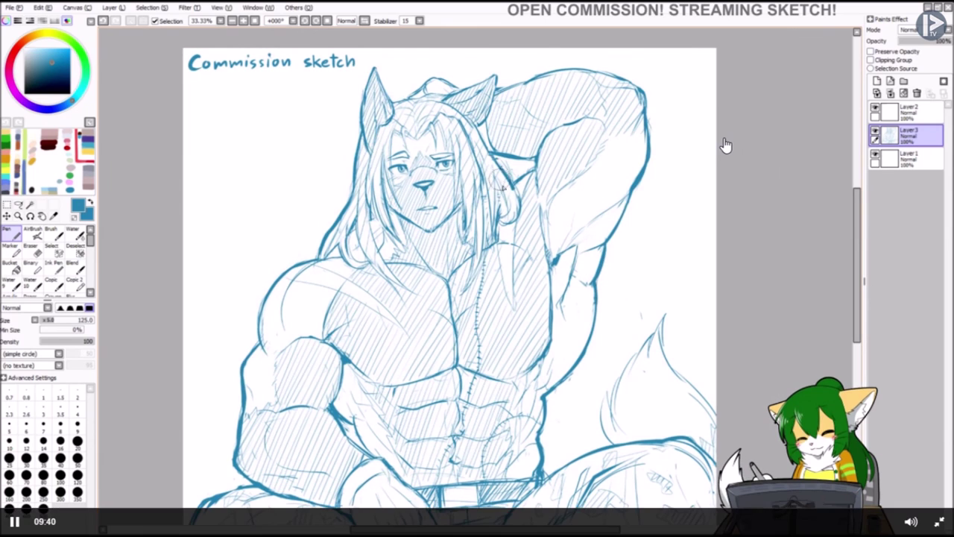